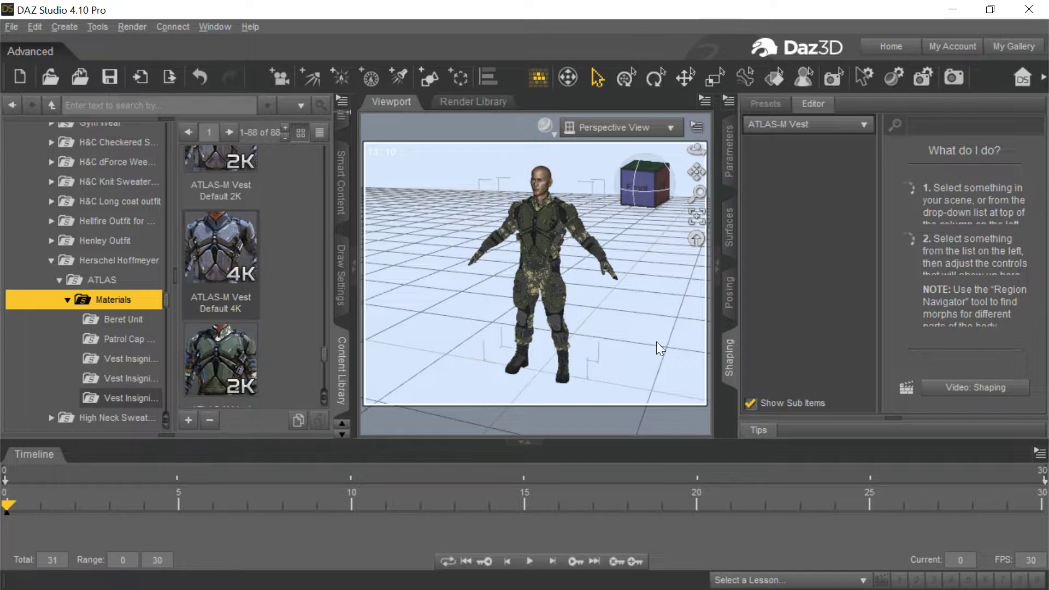
Step: Switch from DAZ Studio to Character Creator and look over the seated soldier wearing the imported outfit
click(952, 9)
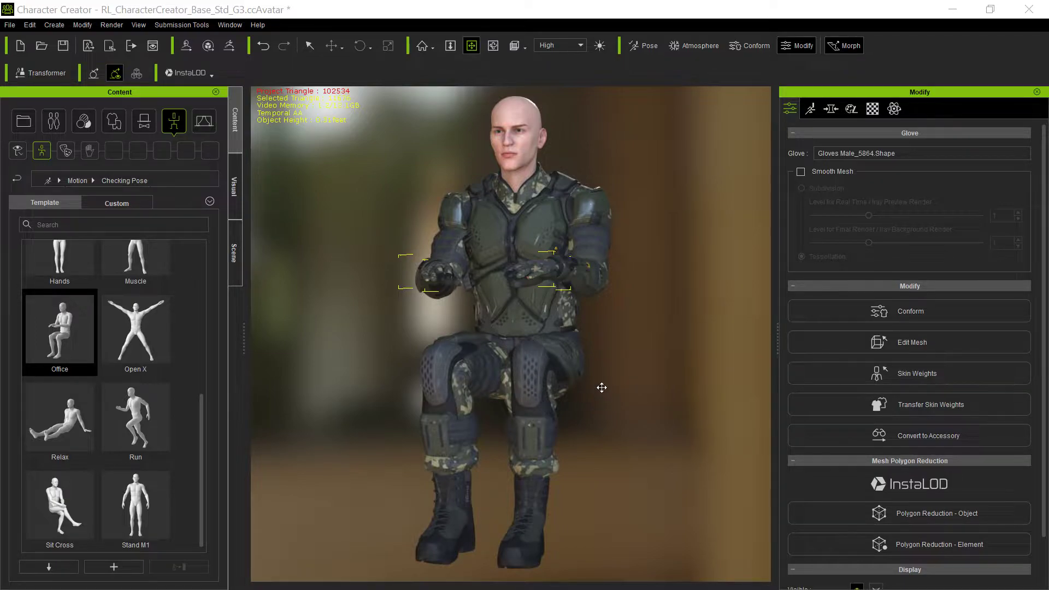
mouse_move(585, 387)
right_down()
mouse_move(710, 394)
mouse_move(626, 409)
mouse_move(677, 402)
mouse_move(601, 380)
right_up()
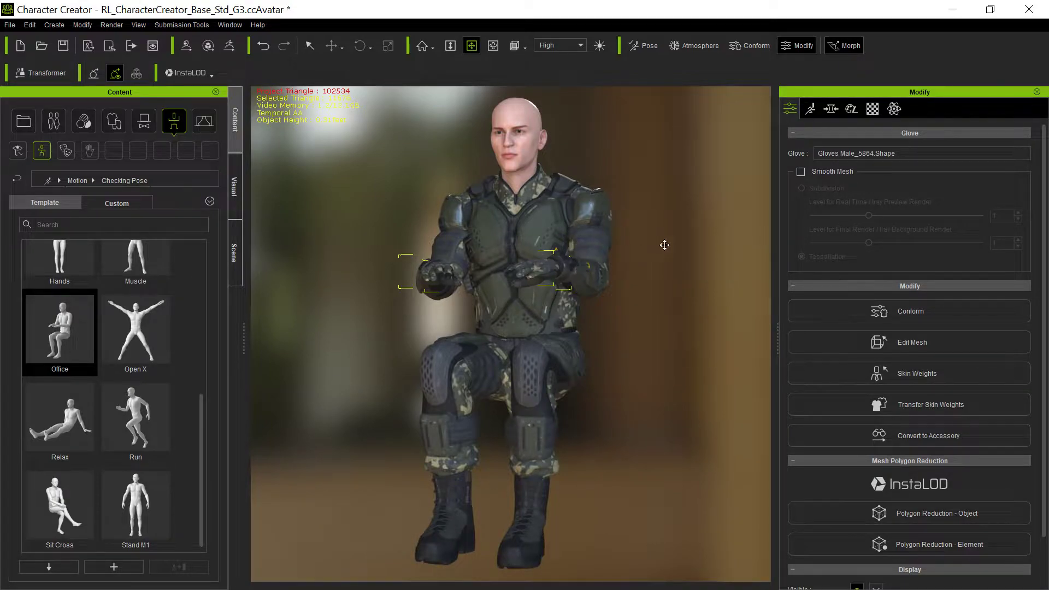
right_drag(682, 313, 665, 399)
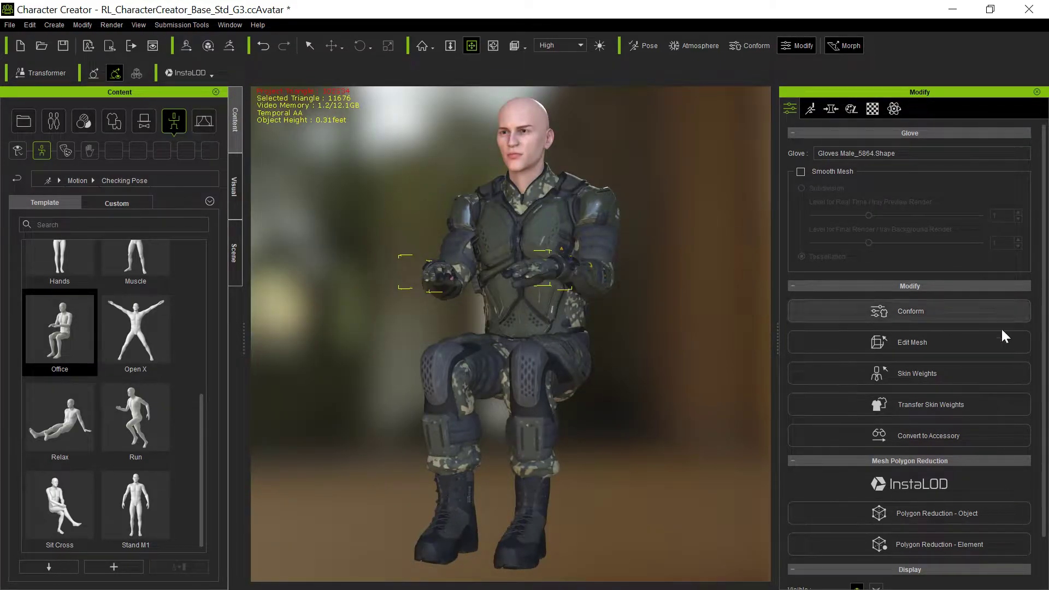
Step: Review the outfit's cloth layer order in the gloves' Conform settings, including the vest's collision order, without changing it
click(890, 309)
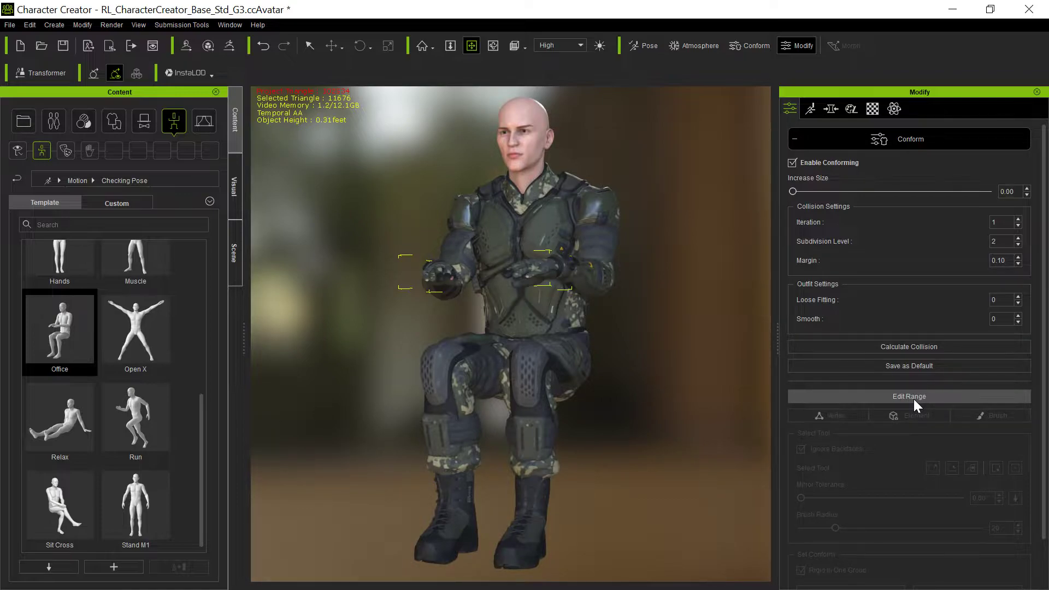
scroll(924, 465, down, 2)
click(963, 581)
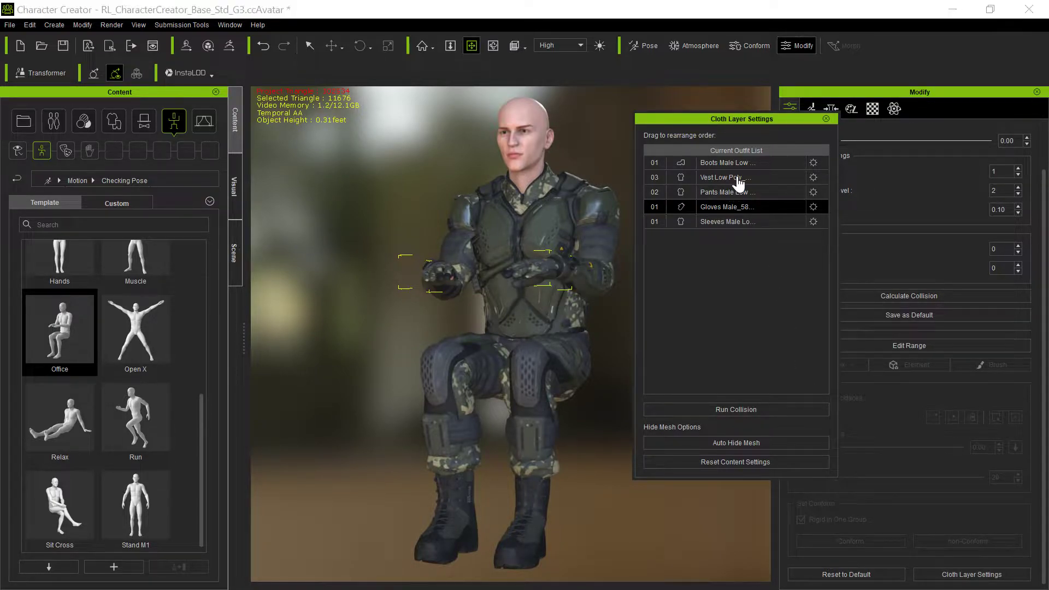
click(803, 179)
click(814, 177)
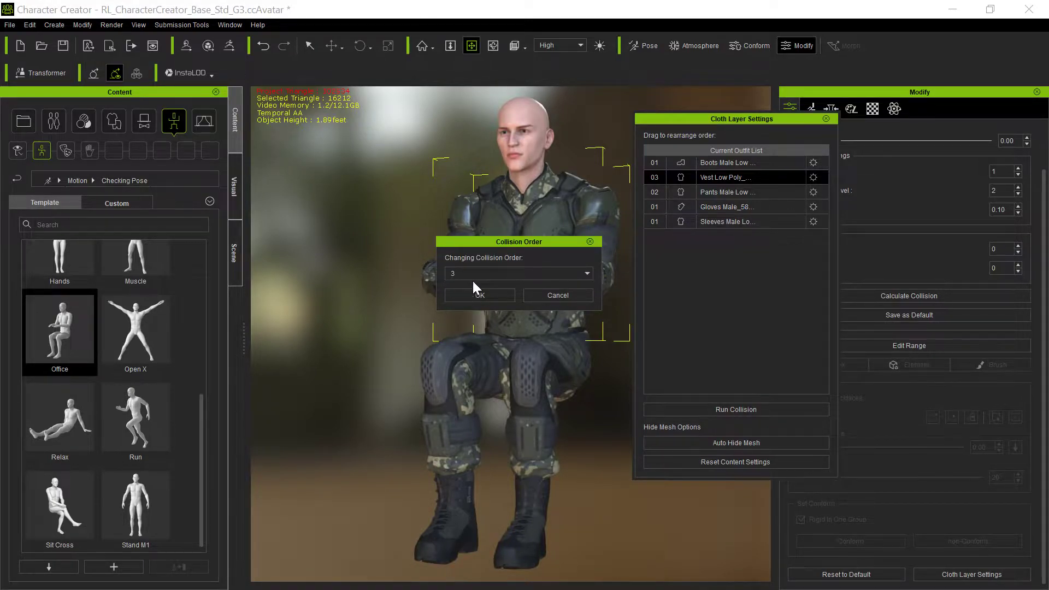
click(552, 294)
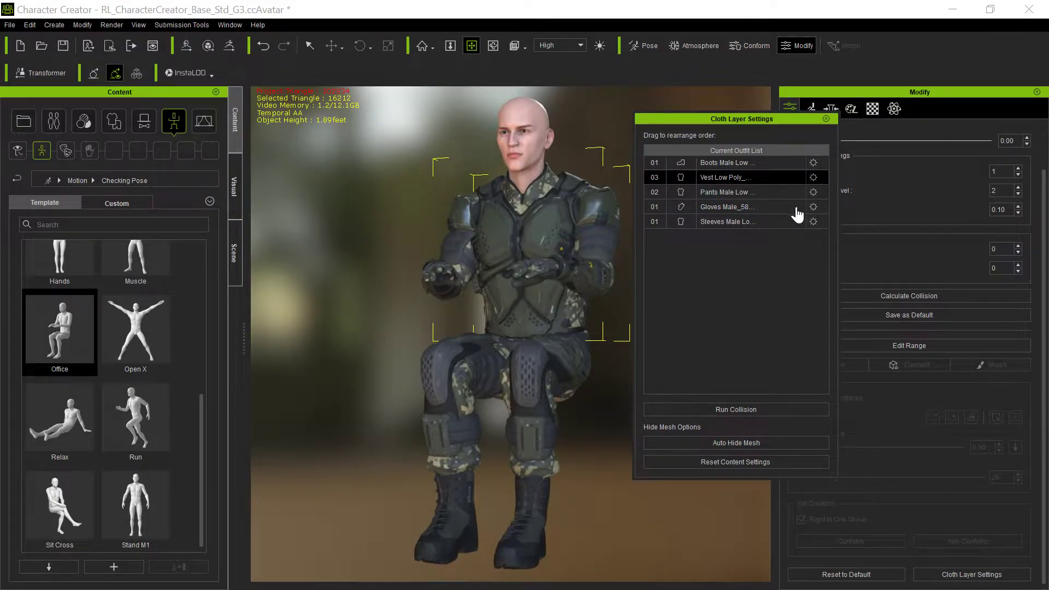
click(827, 119)
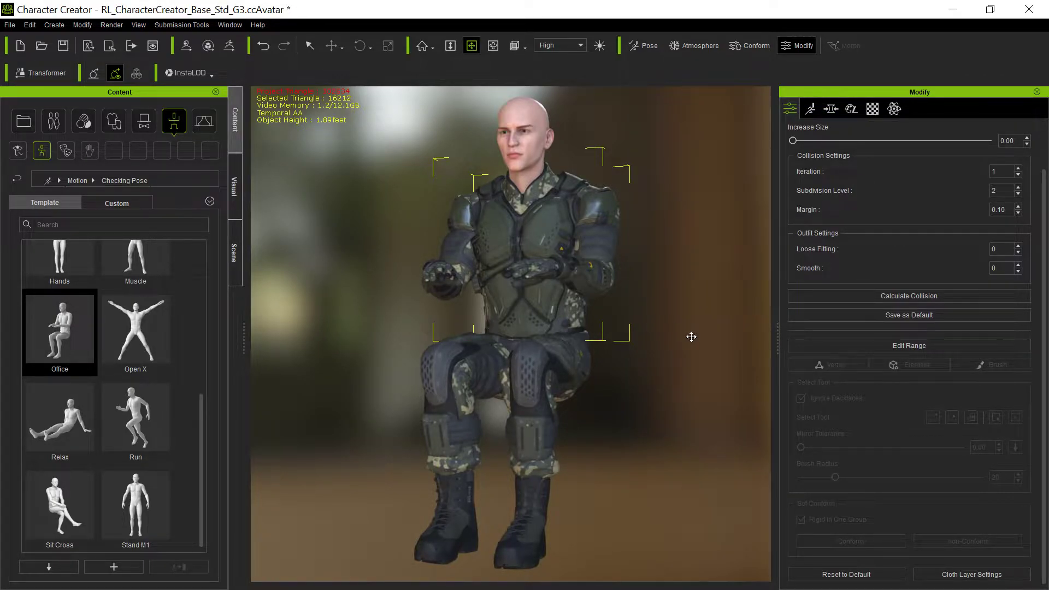
Step: Hide the CC_Base body faces beneath the outfit from the shoulders down to the boots, with Ignore Backfaces off
right_drag(645, 338, 503, 232)
middle_drag(503, 233, 496, 253)
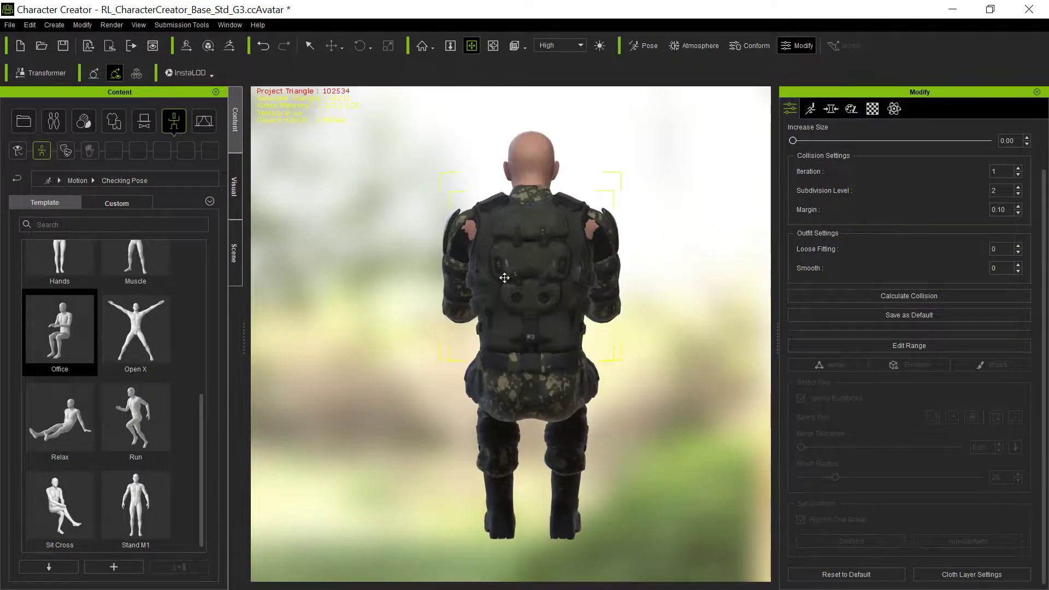
right_drag(522, 360, 286, 368)
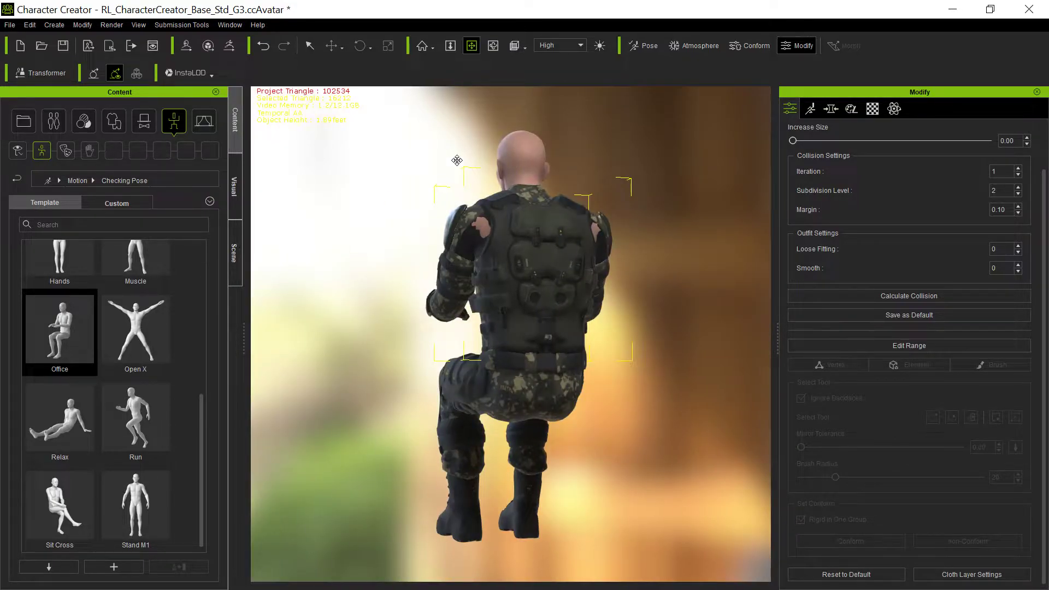
key(q)
click(523, 156)
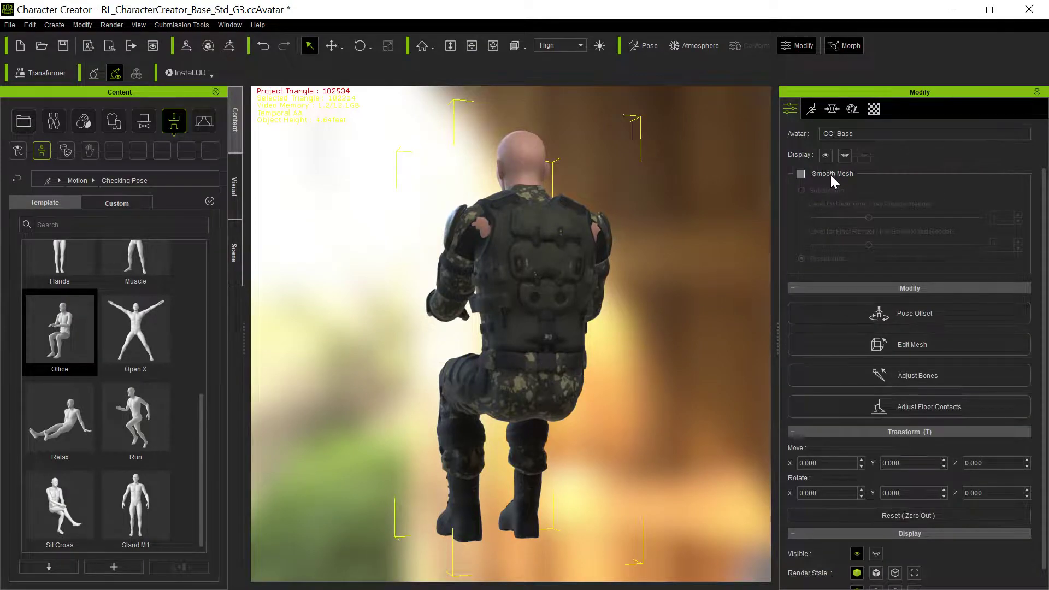
click(900, 345)
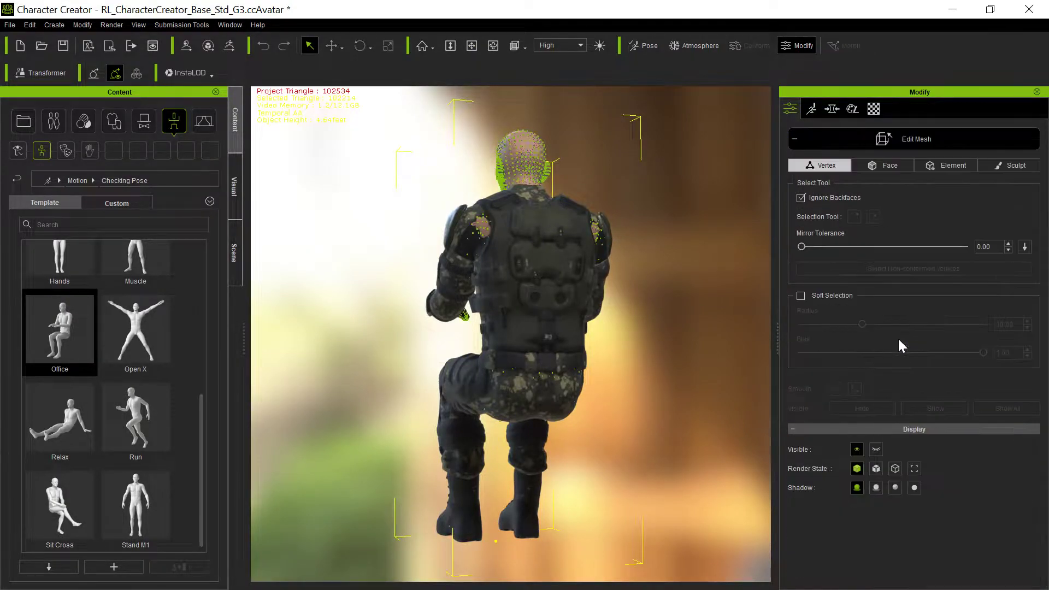
click(889, 164)
click(802, 197)
drag(386, 201, 661, 550)
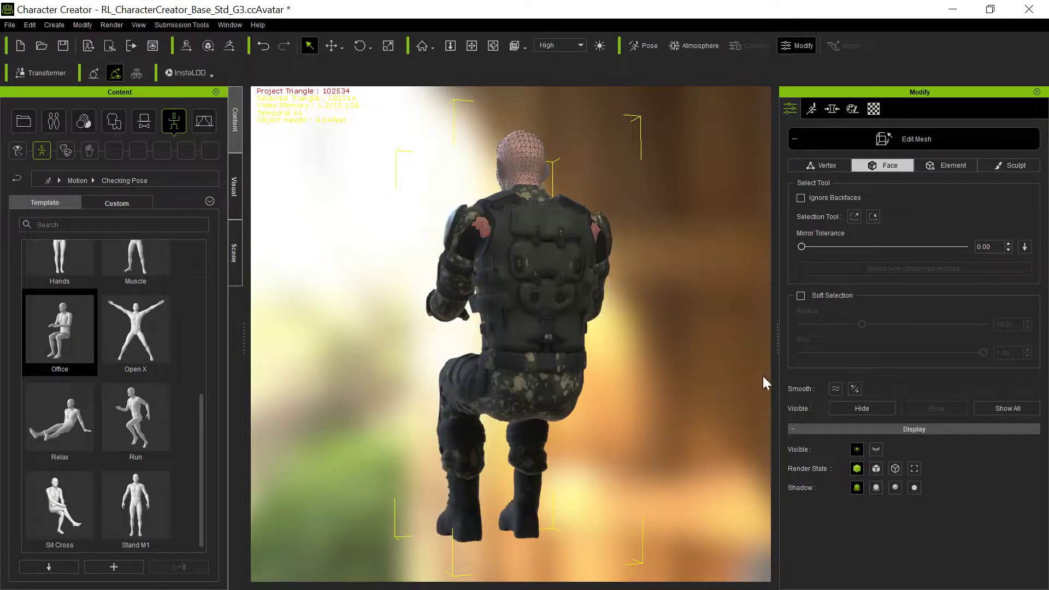
click(852, 408)
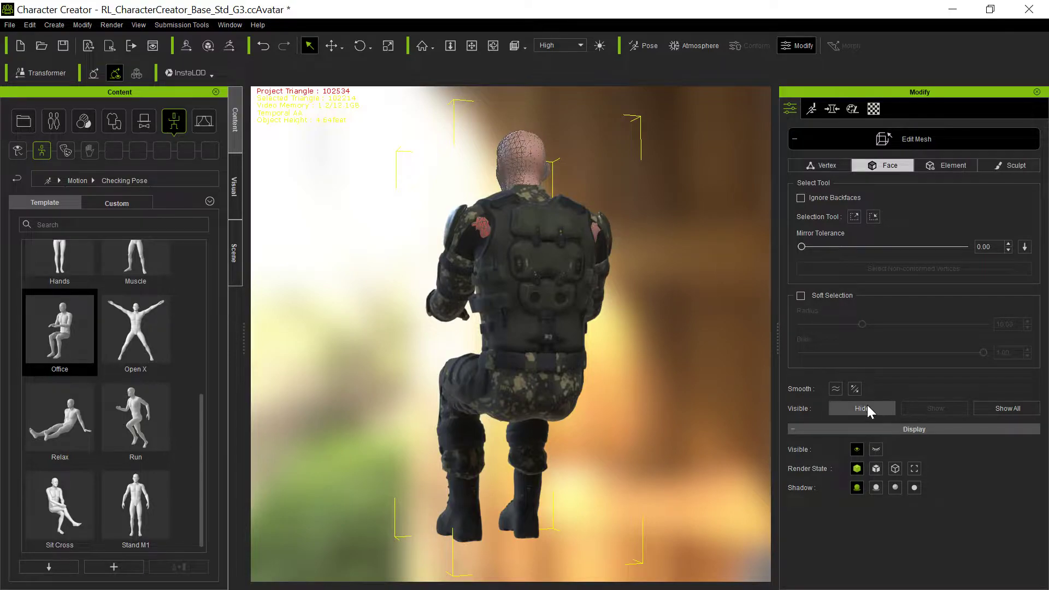
click(896, 143)
Step: Examine the seated character from the back, sides and front for skin poking through the outfit
right_drag(311, 389, 561, 415)
right_drag(381, 378, 690, 419)
right_drag(431, 391, 634, 386)
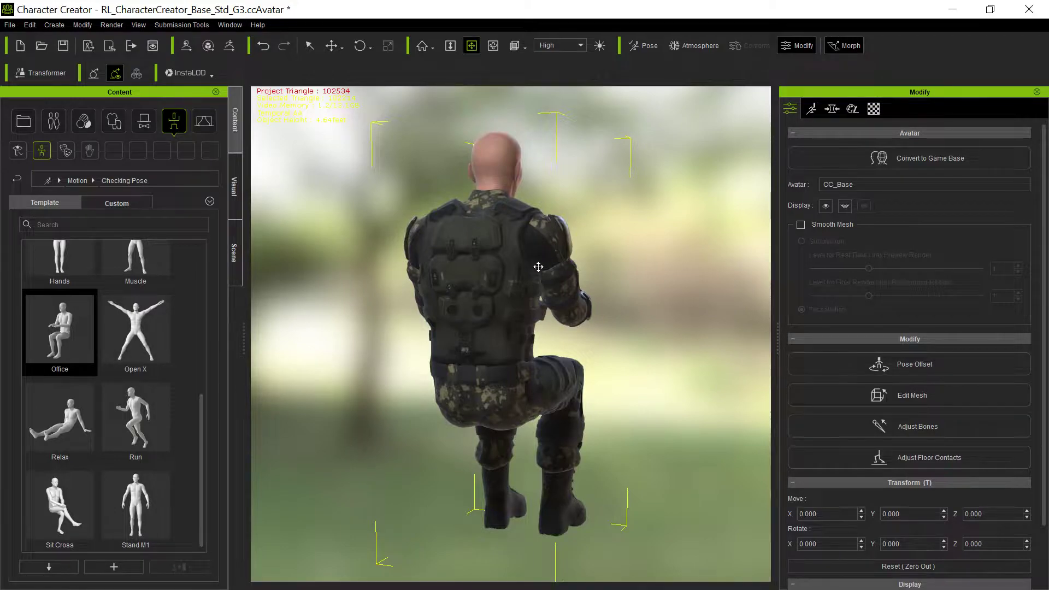
right_drag(415, 349, 643, 384)
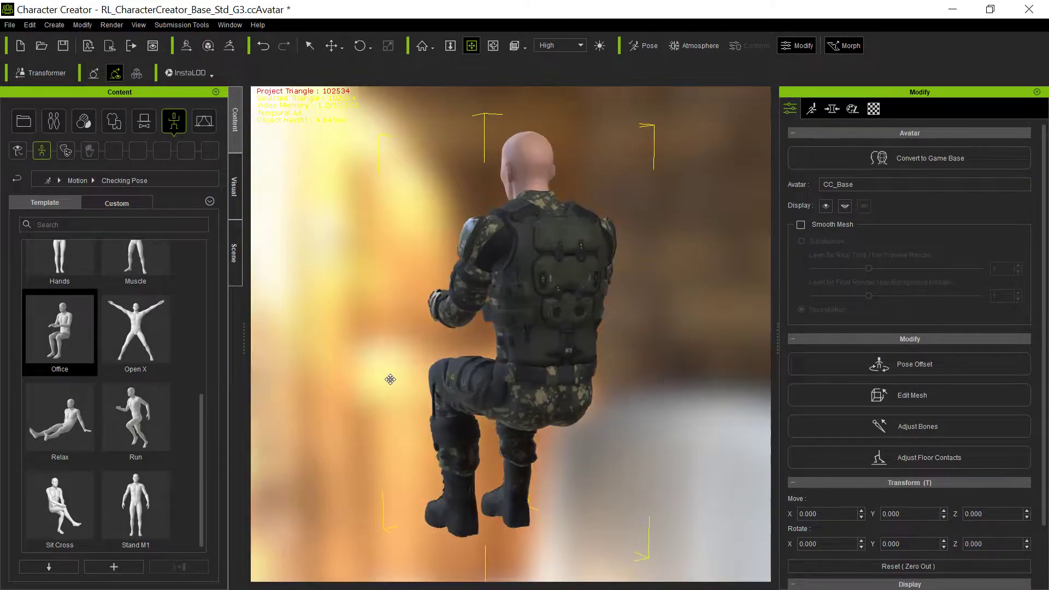
right_drag(390, 379, 480, 379)
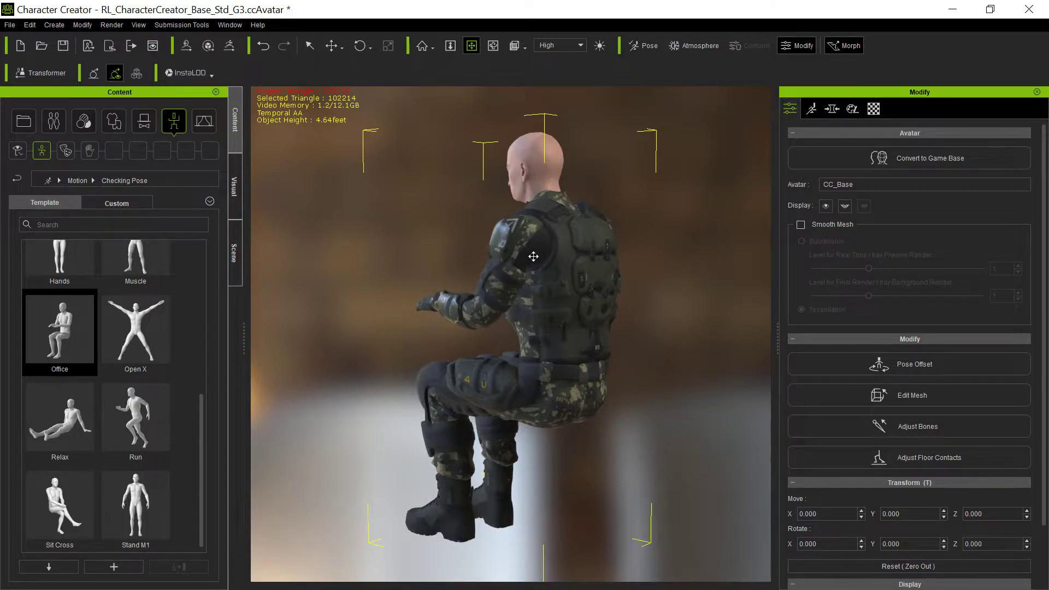
scroll(539, 249, up, 2)
scroll(539, 249, down, 5)
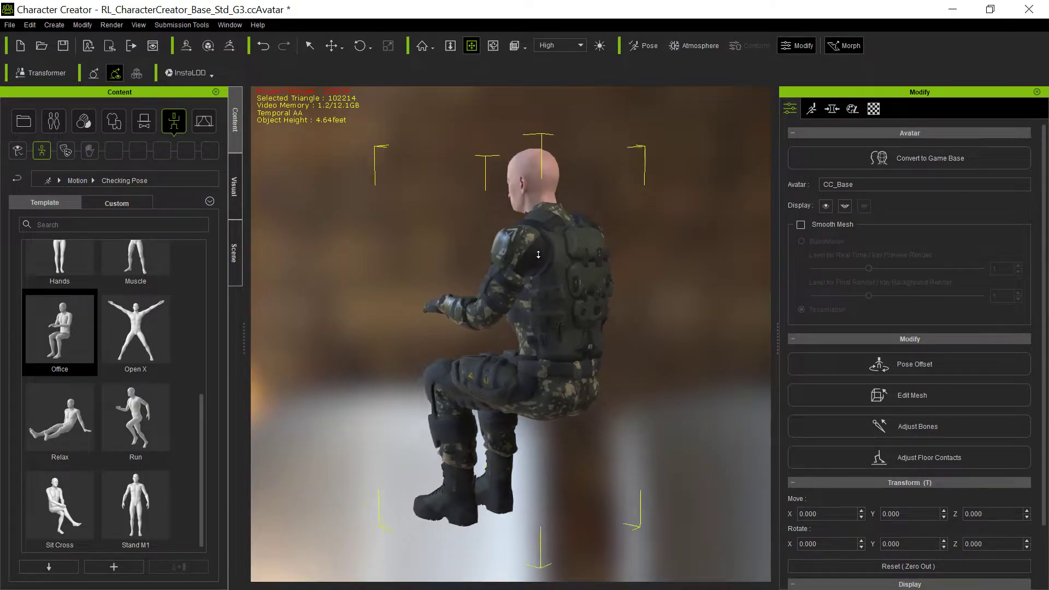
right_drag(363, 400, 592, 393)
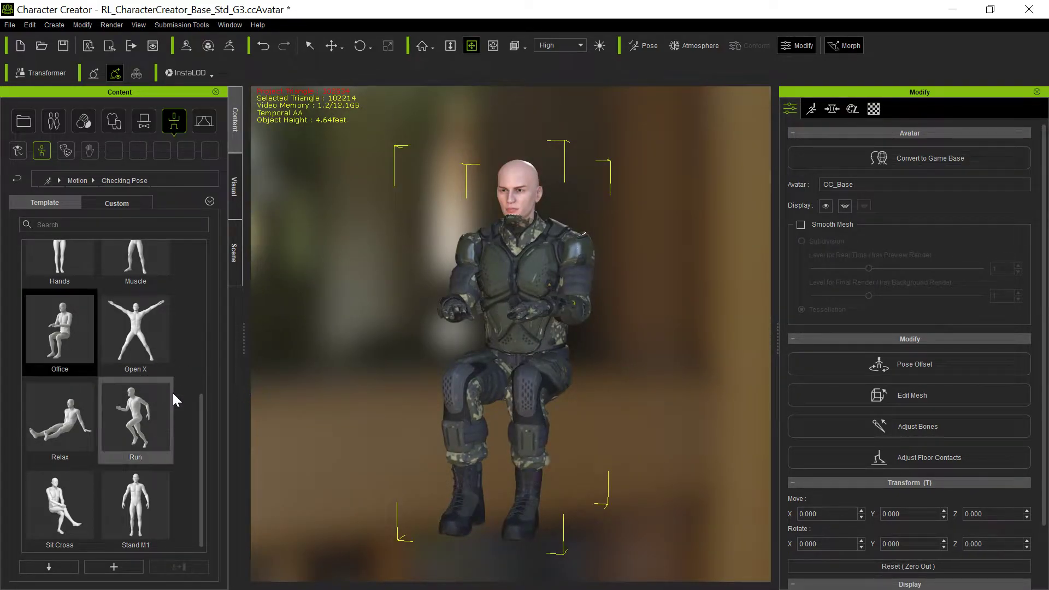
Step: Apply the Boxer checking pose to the avatar and inspect how the outfit deforms
scroll(137, 425, up, 10)
click(67, 282)
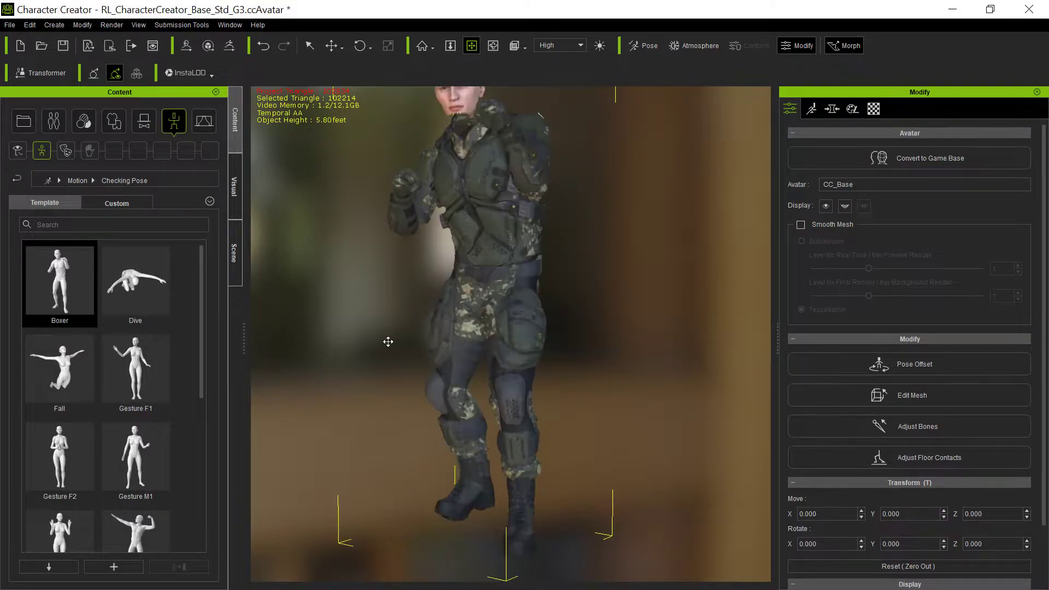
right_drag(340, 350, 611, 185)
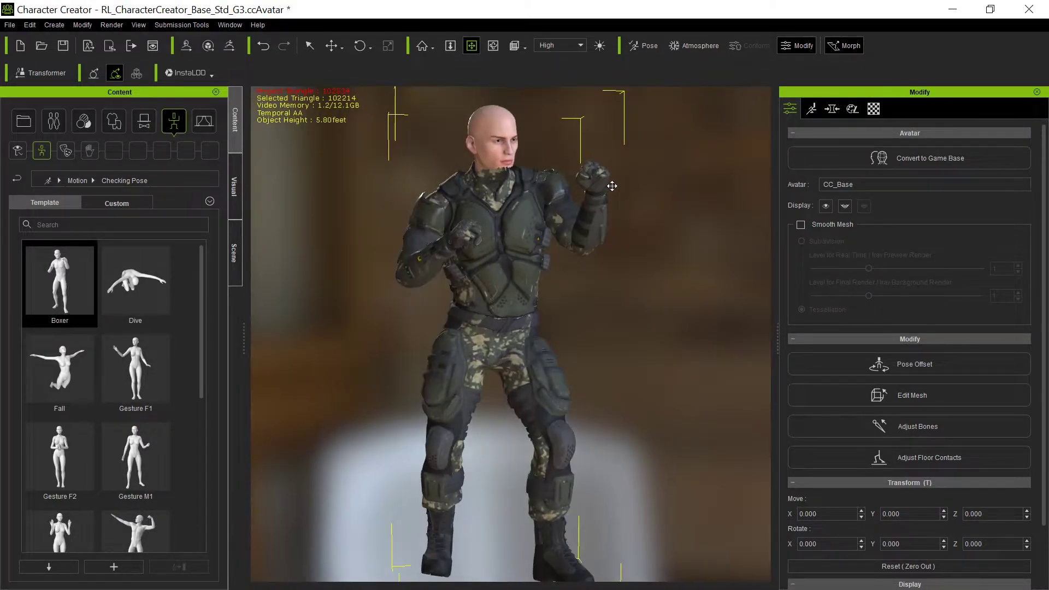
right_drag(583, 368, 673, 393)
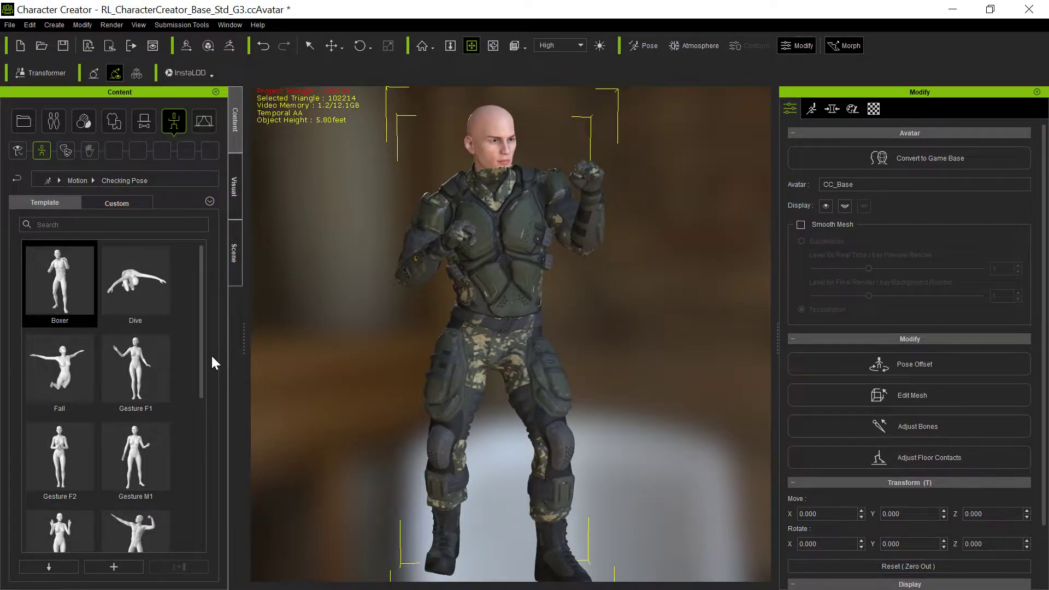
Step: Apply the Open X checking pose to the avatar and view it from the front
drag(203, 352, 196, 513)
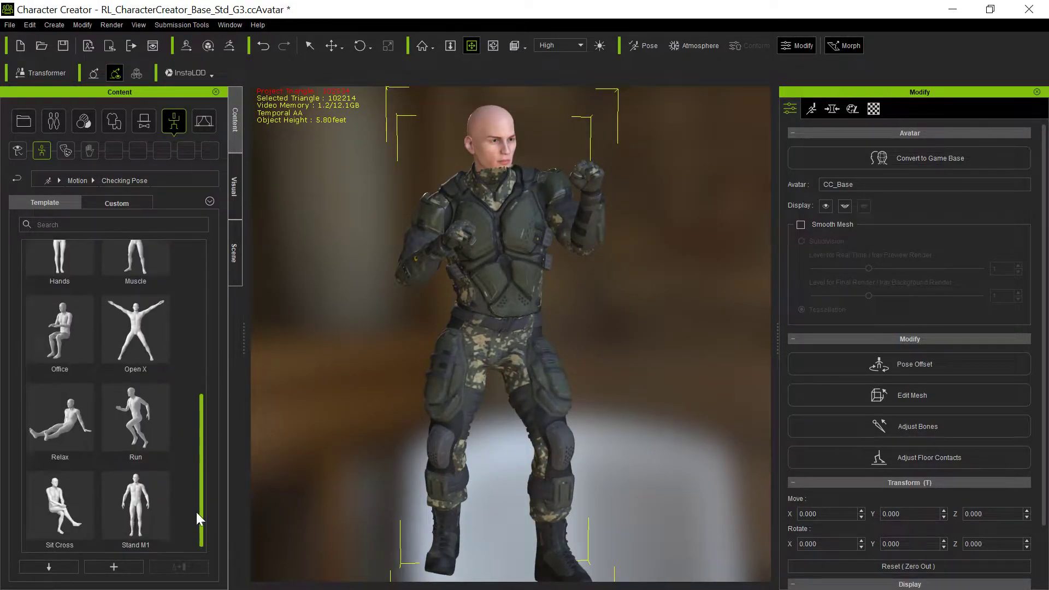
double_click(159, 337)
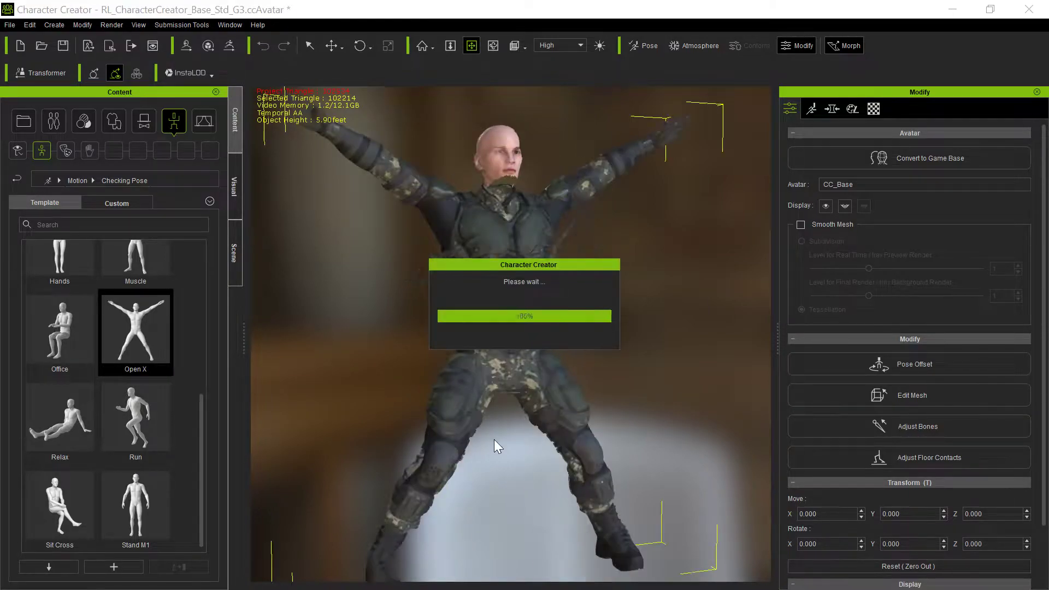
right_drag(642, 316, 531, 342)
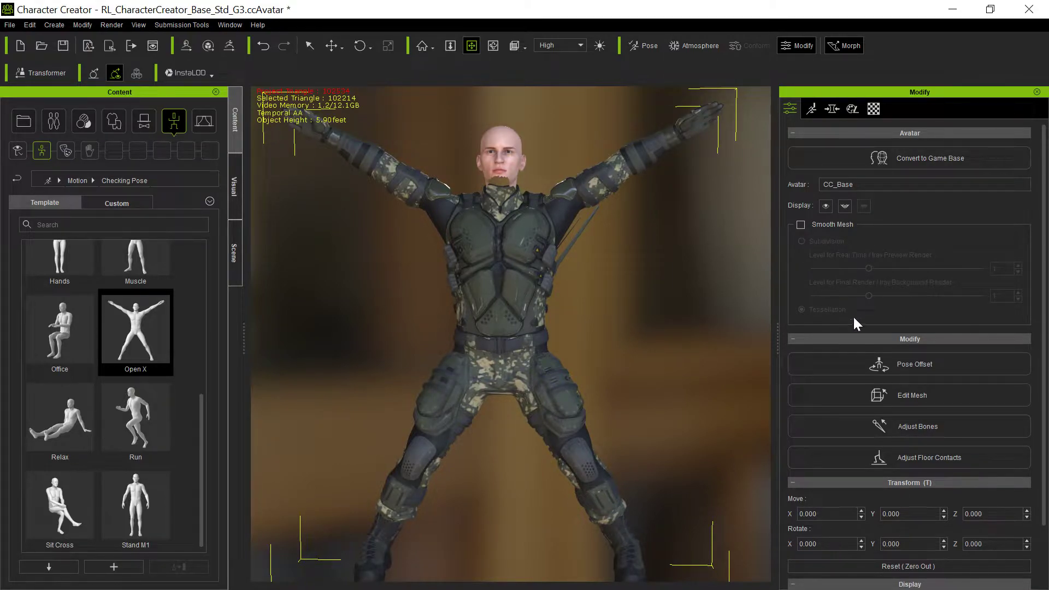
Step: Unhide the avatar's hidden neck faces around the collar with face-level mesh editing
click(940, 400)
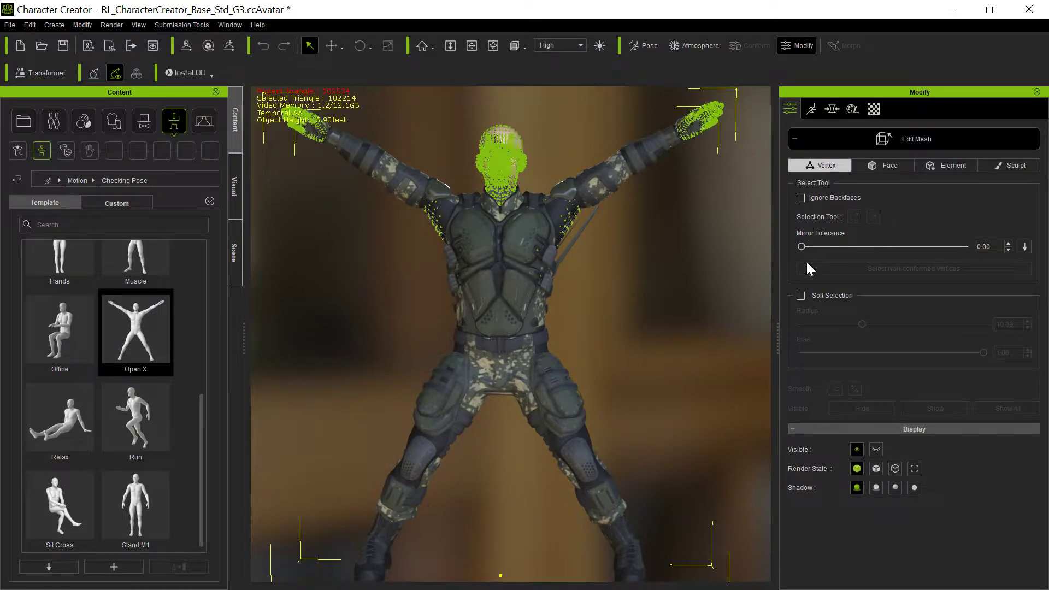
click(890, 166)
drag(471, 178, 526, 215)
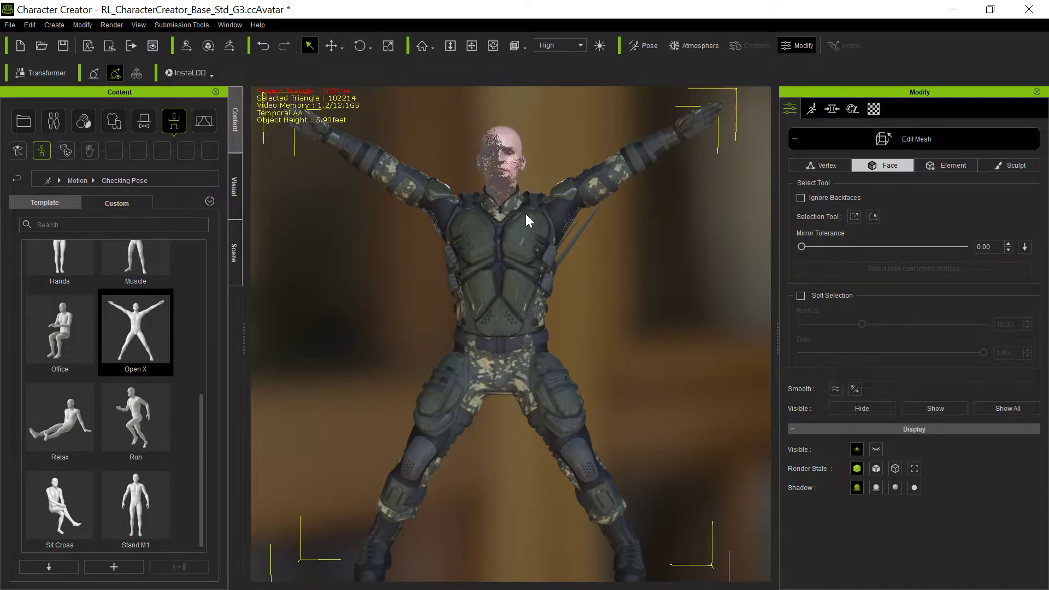
click(862, 147)
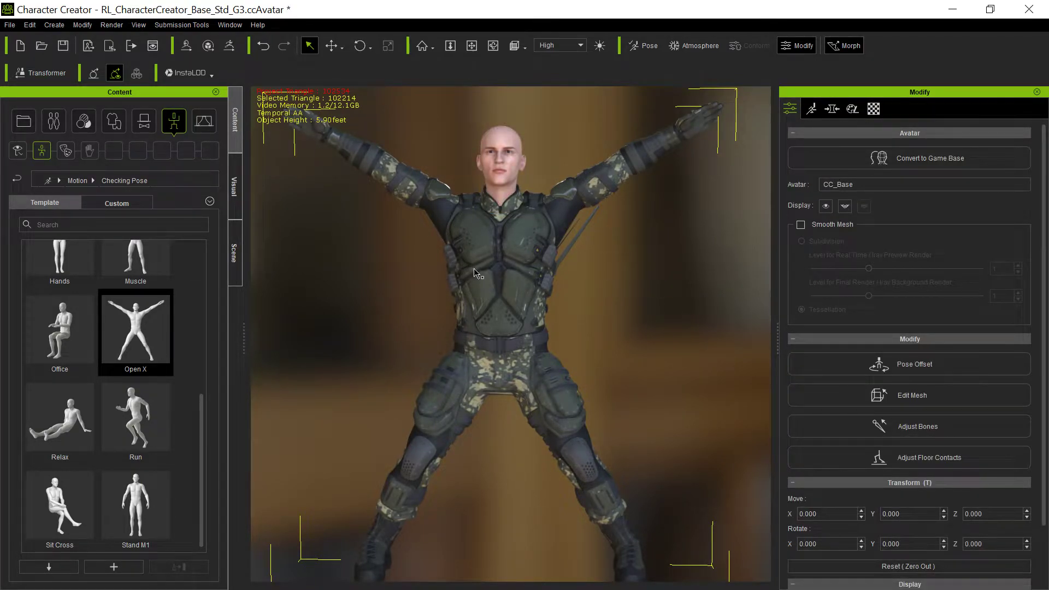
Step: Inspect the stretched vest geometry under the left arm and open Vest Low Poly_8187.Shape for skin weight editing
scroll(633, 272, up, 3)
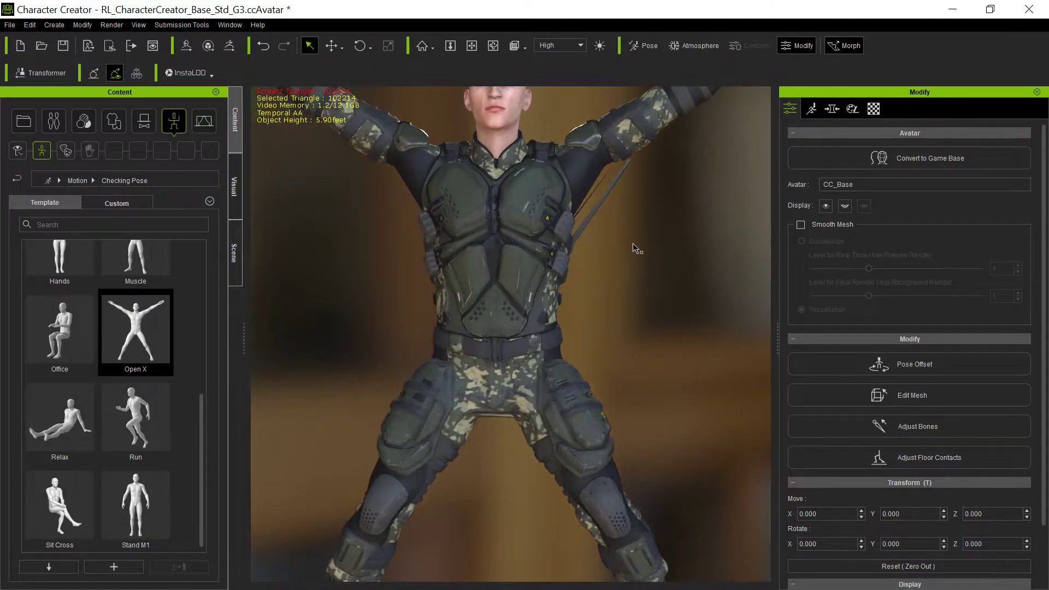
middle_drag(633, 249, 496, 303)
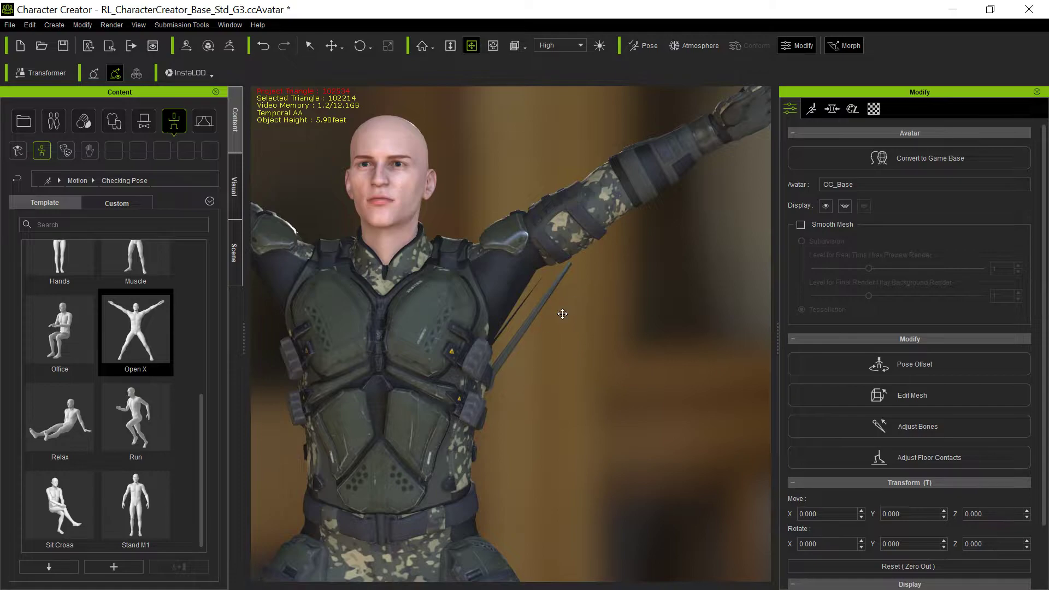
middle_drag(447, 417, 442, 397)
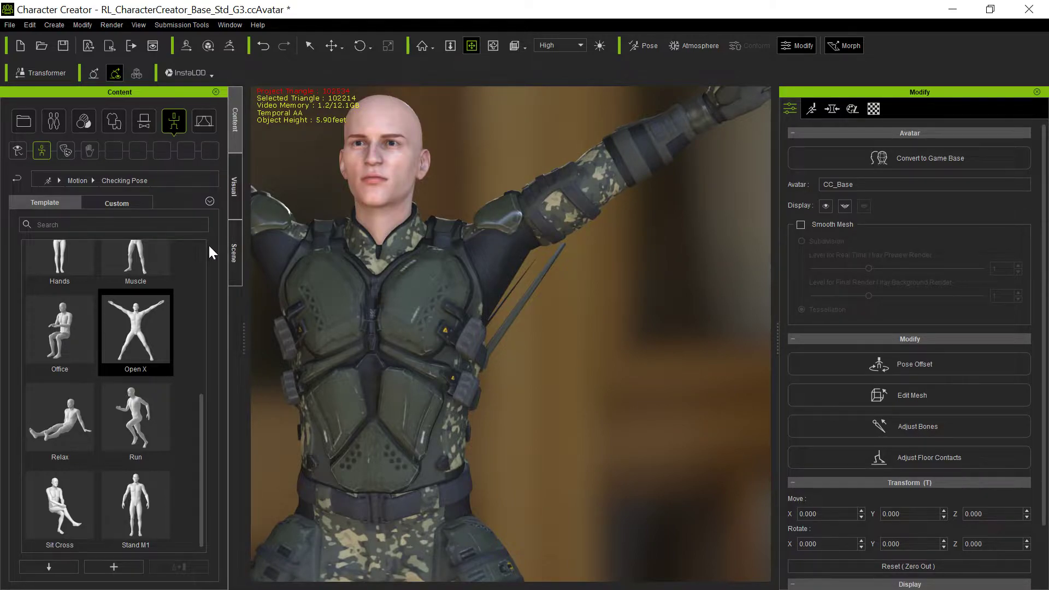
click(231, 273)
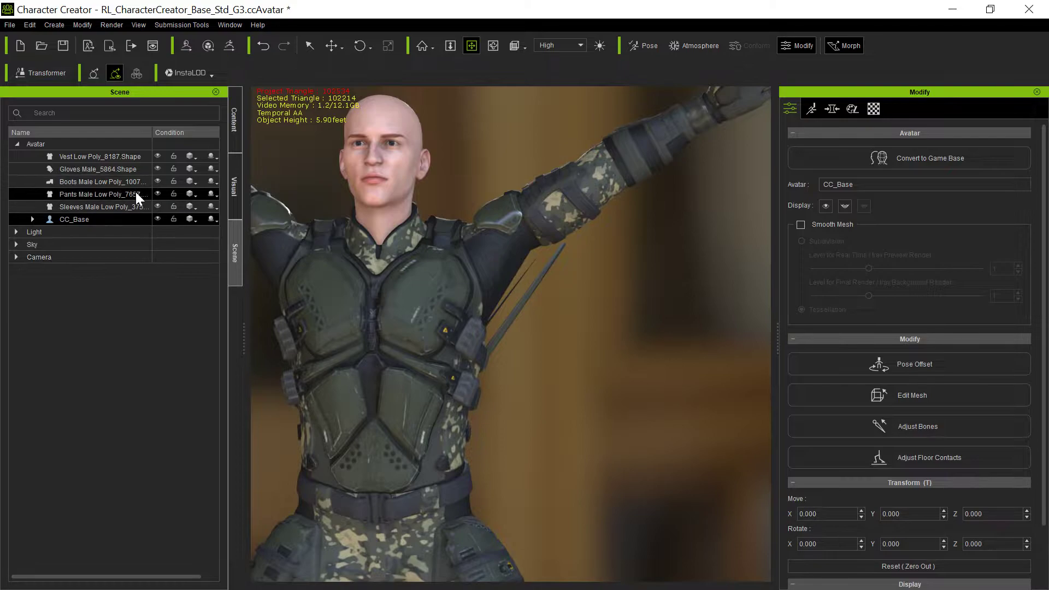
click(152, 155)
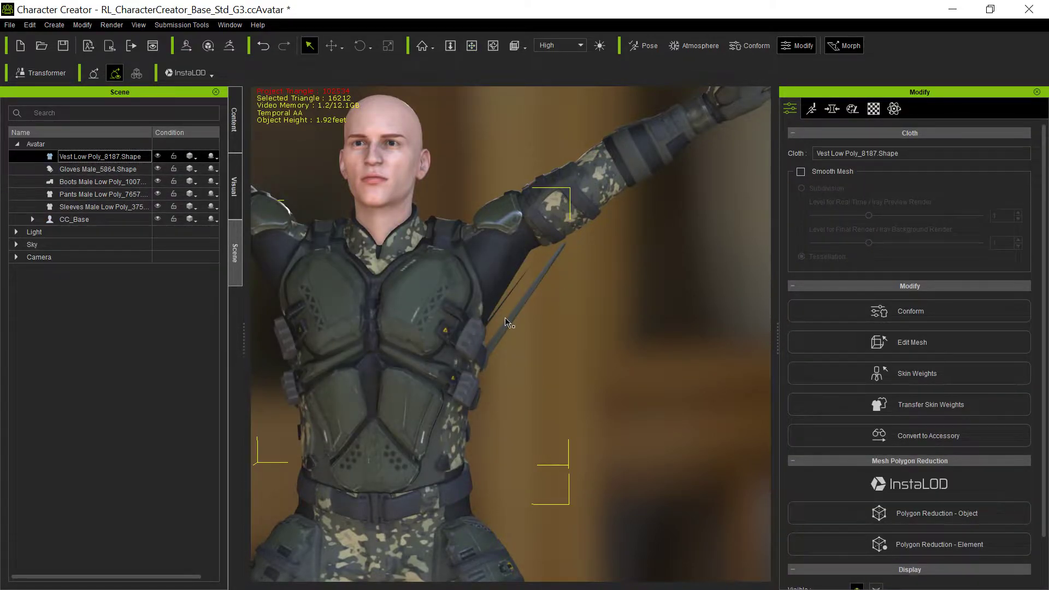
click(895, 372)
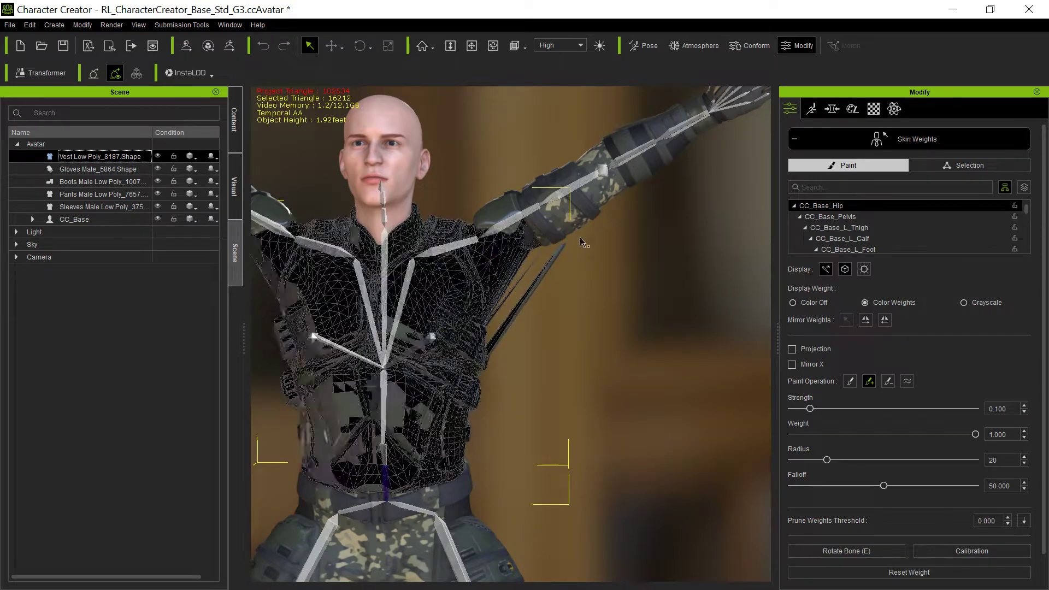
Step: Check which left arm bones influence the vest, including the forearm, forearm twist and elbow share bones
scroll(908, 207, down, 5)
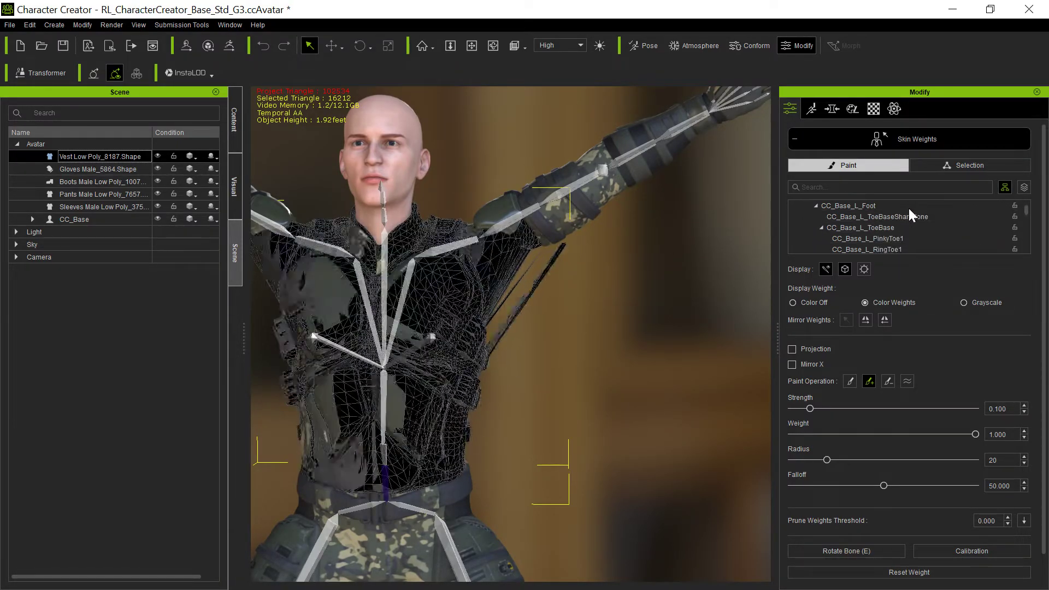
scroll(908, 206, down, 10)
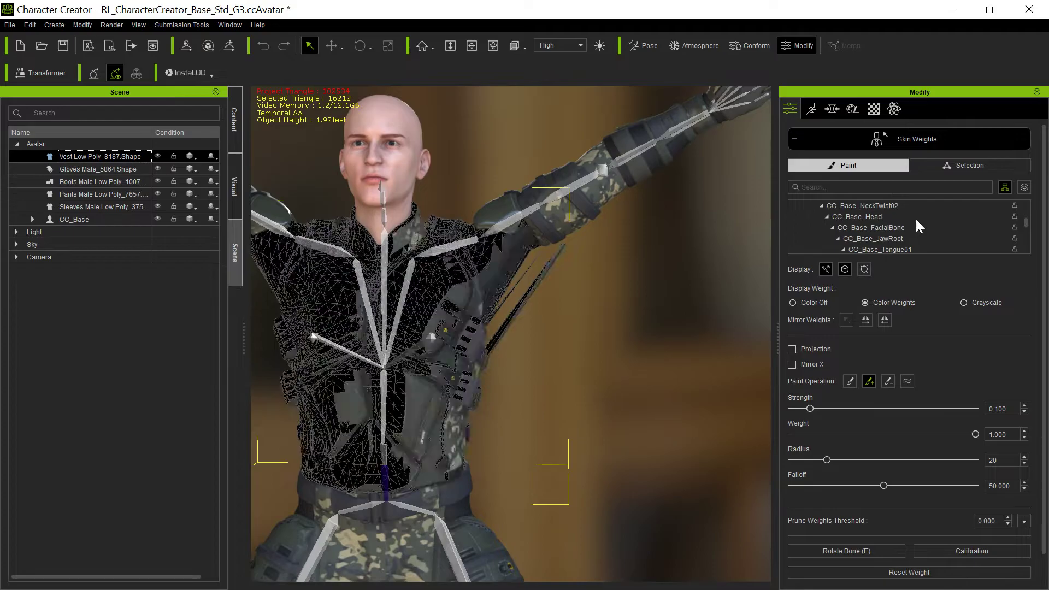
scroll(916, 218, down, 3)
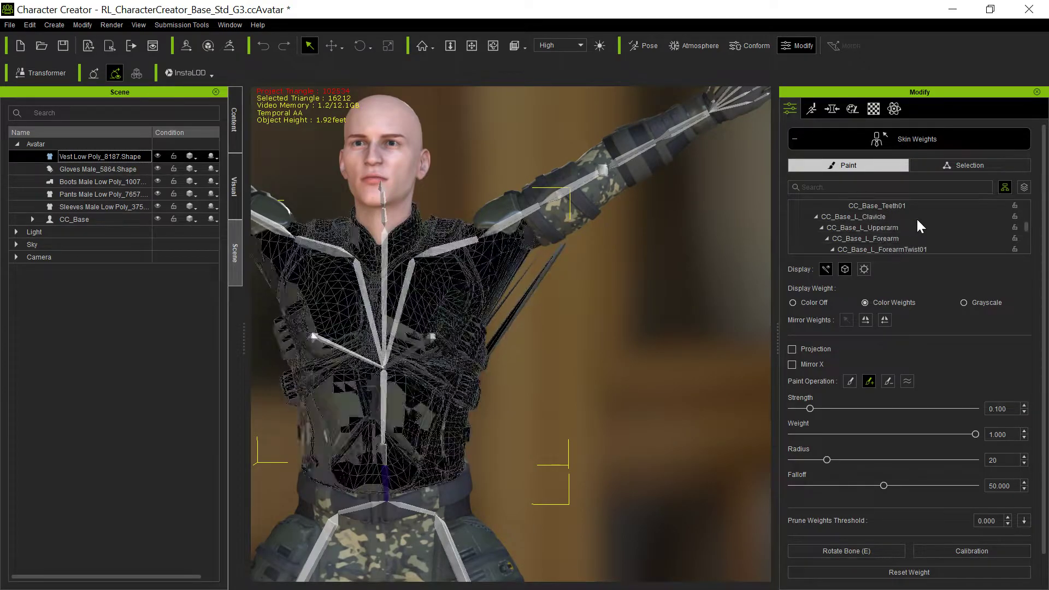
click(897, 238)
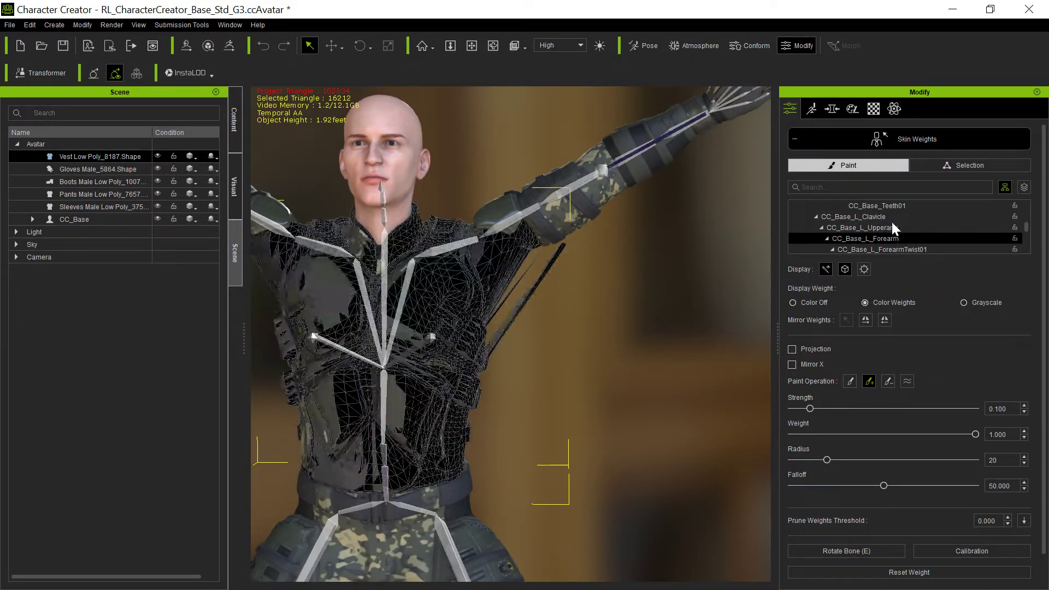
click(888, 229)
click(891, 248)
scroll(923, 216, down, 1)
click(921, 246)
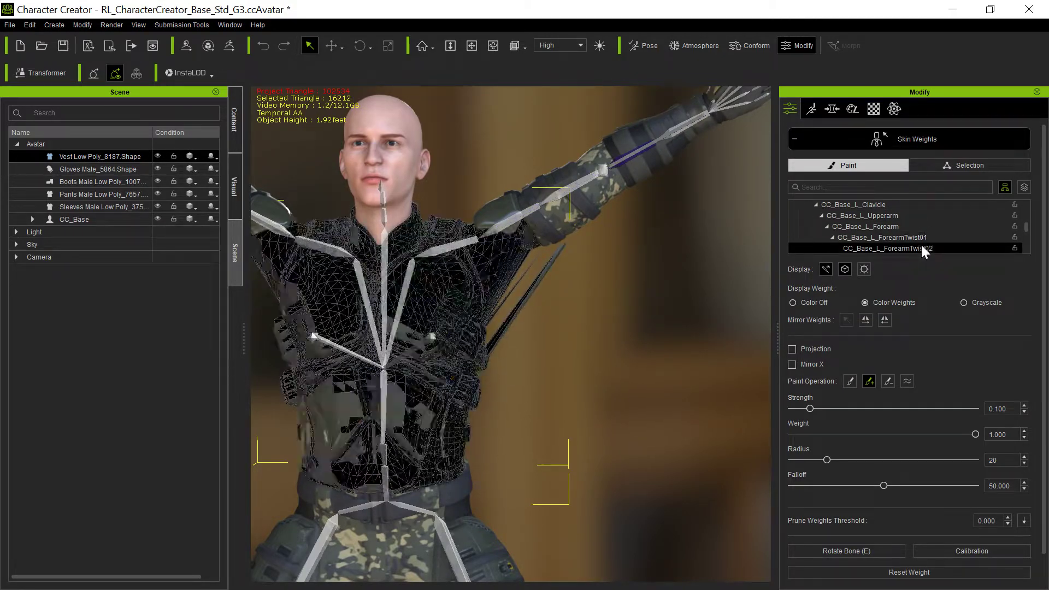
scroll(933, 226, down, 1)
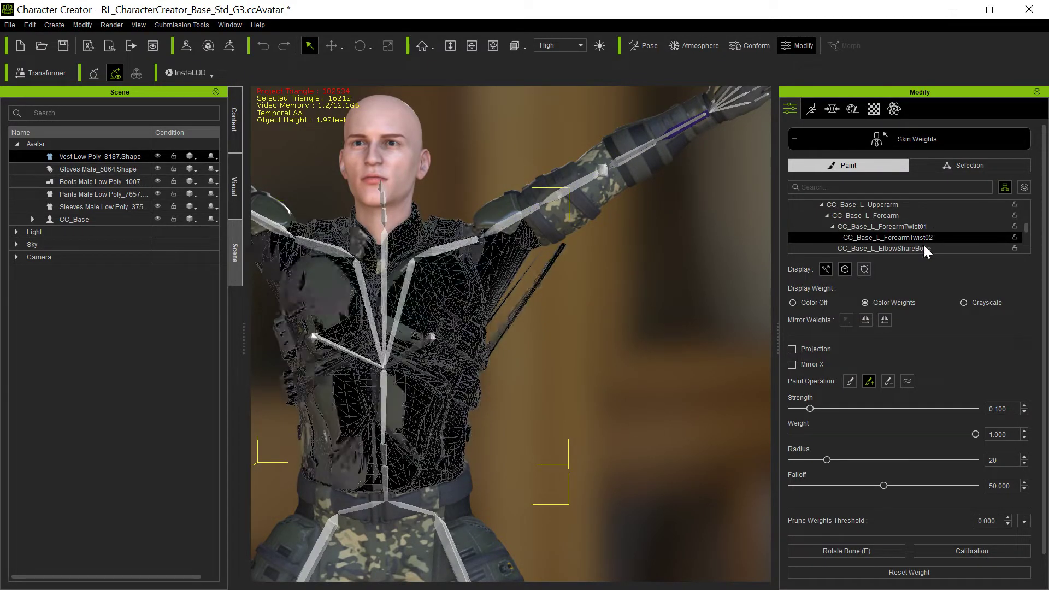
click(924, 246)
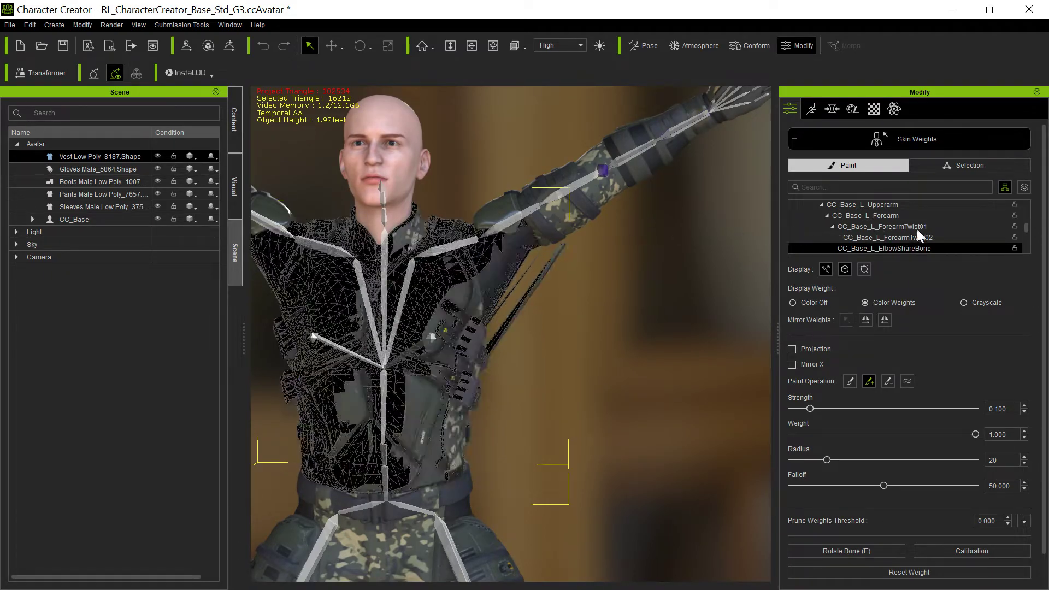
scroll(924, 232, up, 1)
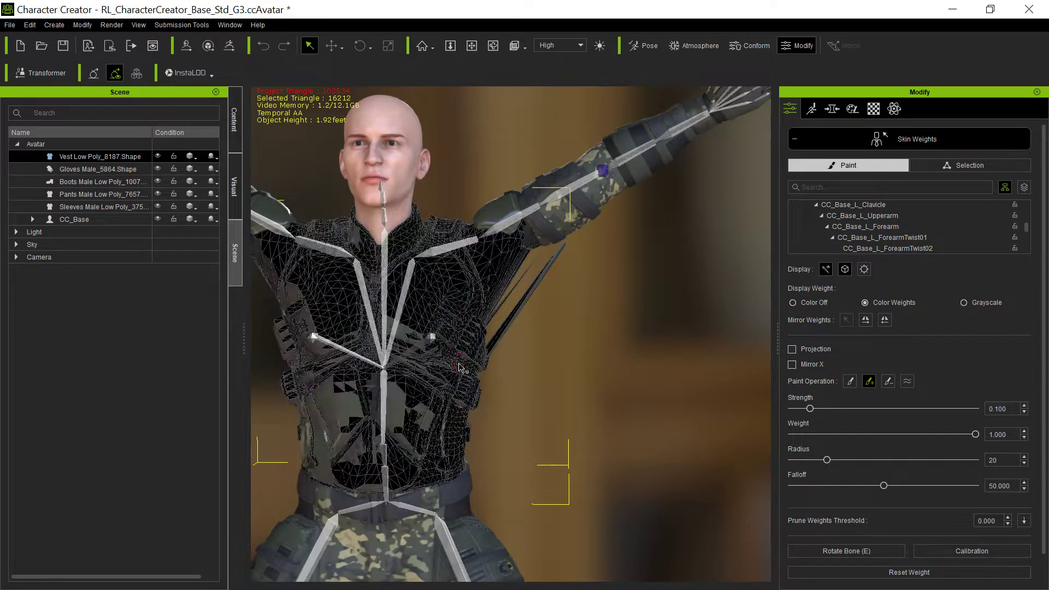
scroll(935, 224, down, 10)
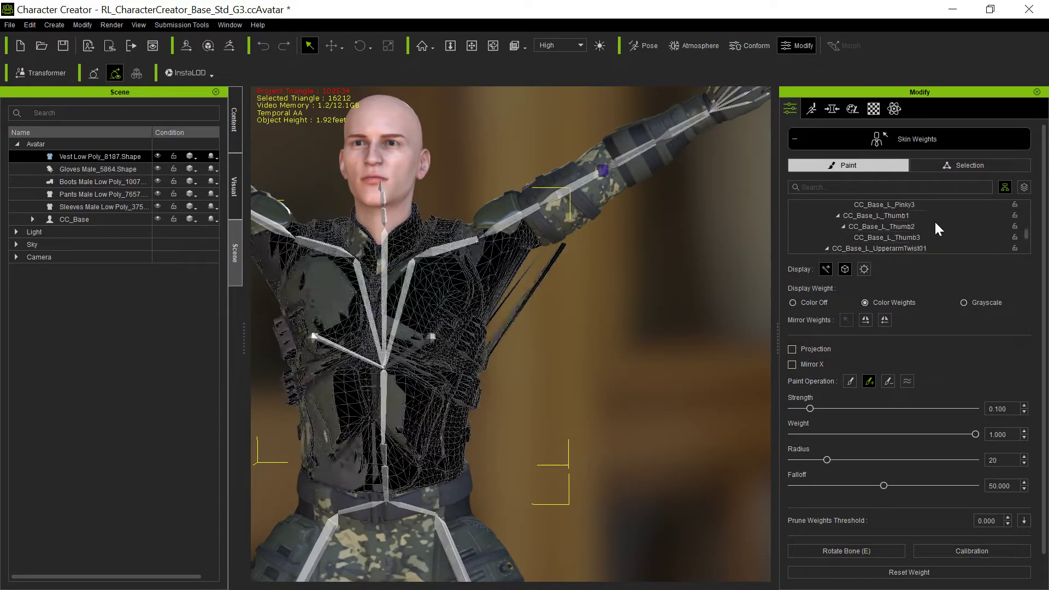
scroll(935, 223, down, 5)
scroll(932, 209, up, 6)
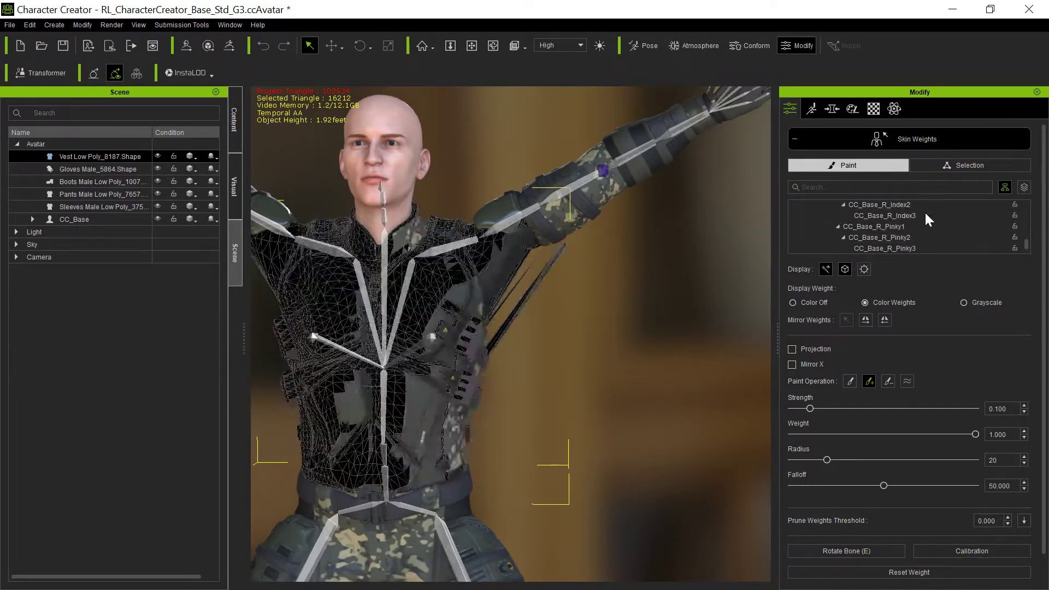
scroll(925, 242, up, 6)
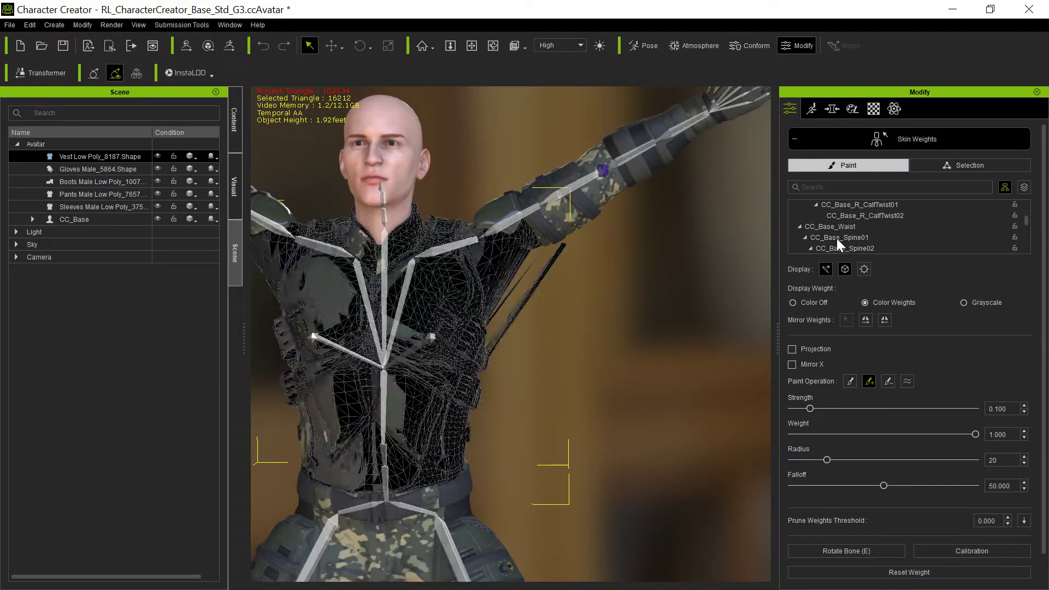
Step: Add CC_Base_Spine01 weight along the thick stretched strip of the vest below the left arm
click(837, 227)
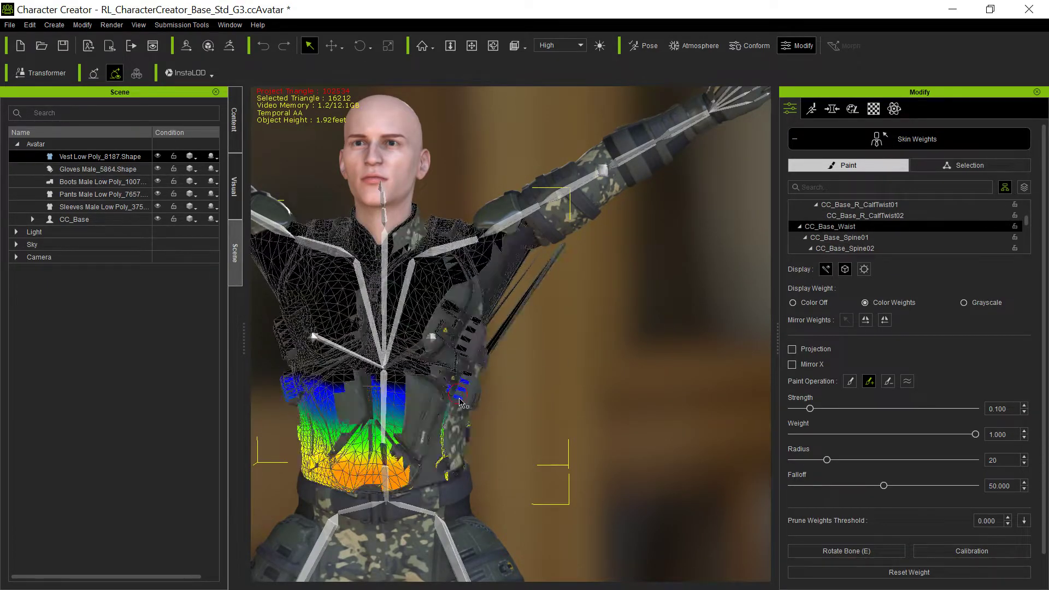
click(819, 241)
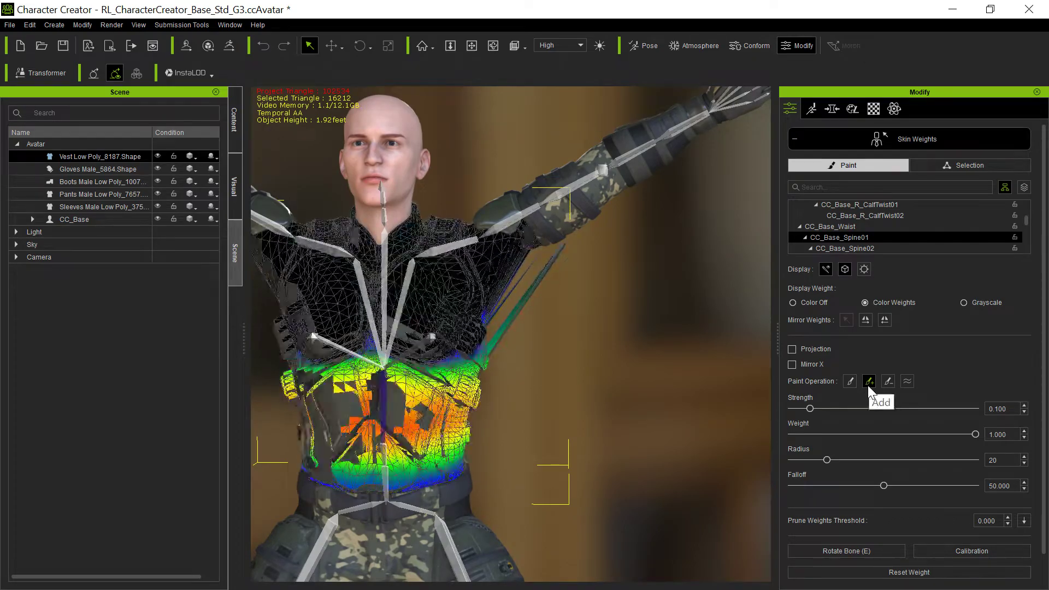
scroll(674, 259, up, 5)
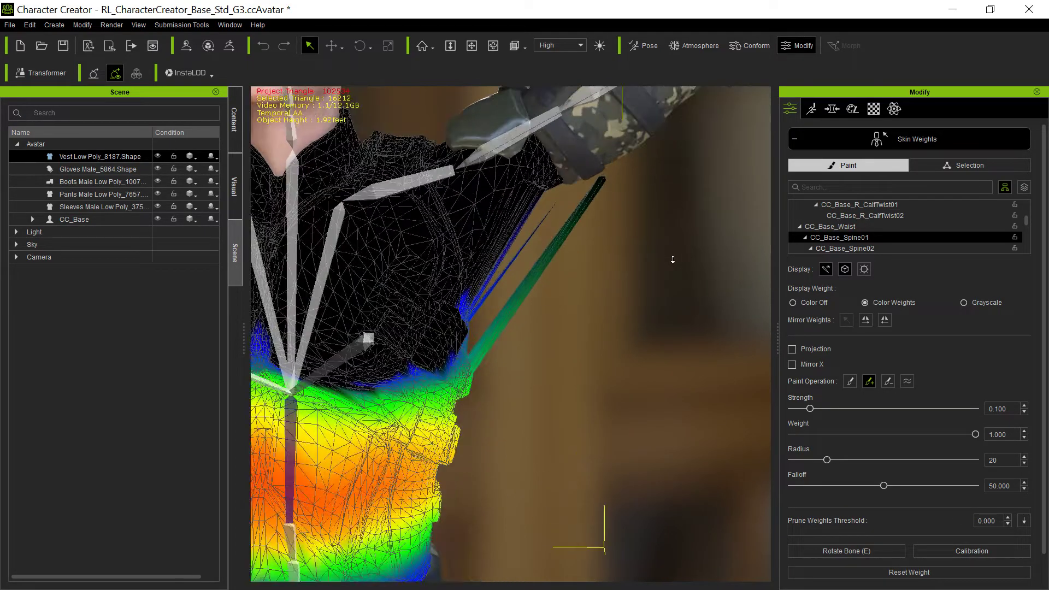
middle_drag(673, 260, 582, 362)
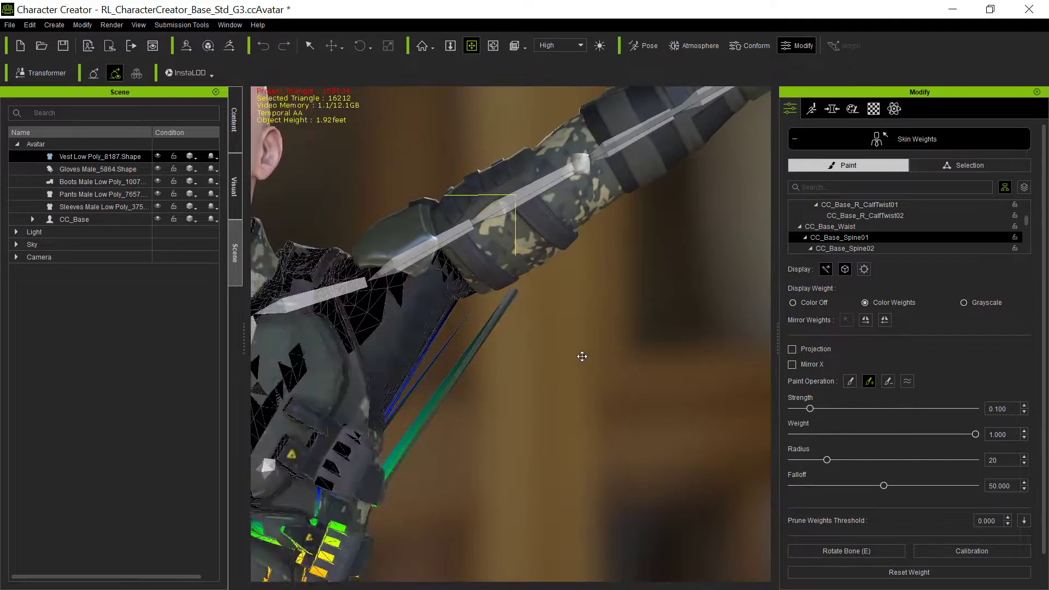
scroll(580, 347, up, 2)
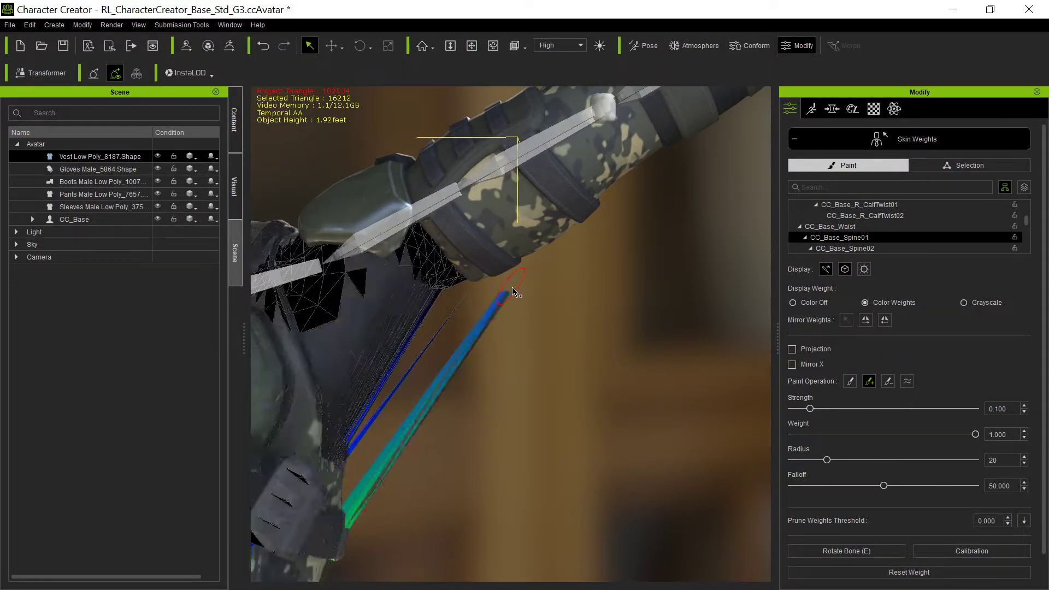
mouse_move(490, 326)
mouse_down()
mouse_move(484, 346)
mouse_move(412, 422)
mouse_move(424, 424)
mouse_move(368, 461)
mouse_move(365, 492)
mouse_move(436, 417)
mouse_move(385, 451)
mouse_move(375, 488)
mouse_move(364, 495)
mouse_move(367, 481)
mouse_move(366, 496)
mouse_move(347, 500)
mouse_move(363, 513)
mouse_up()
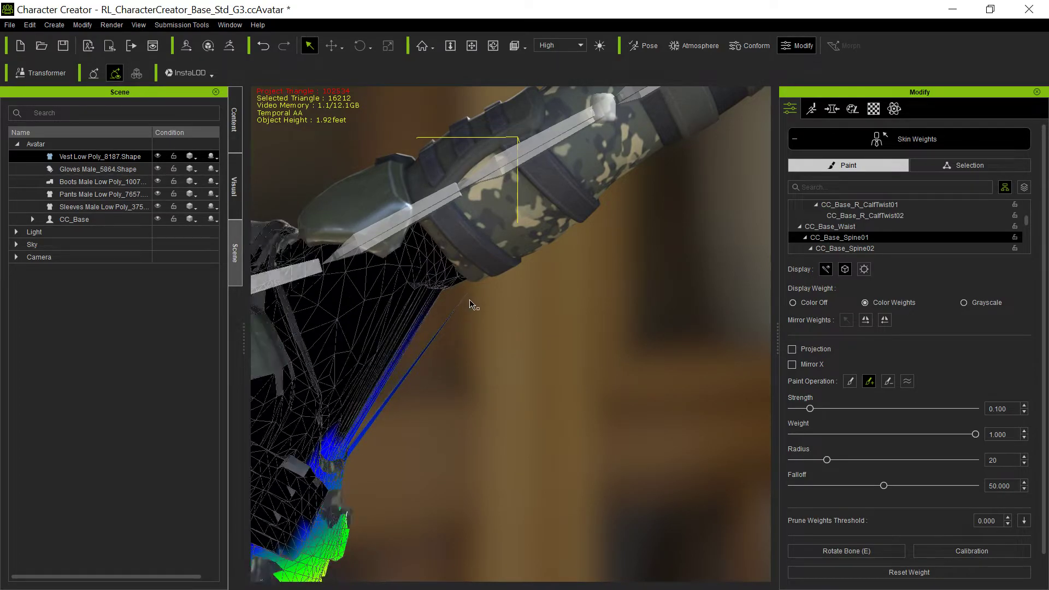
Step: Add CC_Base_Spine01 weight to the remaining thin spike of vest mesh under the left armpit, pulling it toward the torso
middle_drag(538, 391, 555, 451)
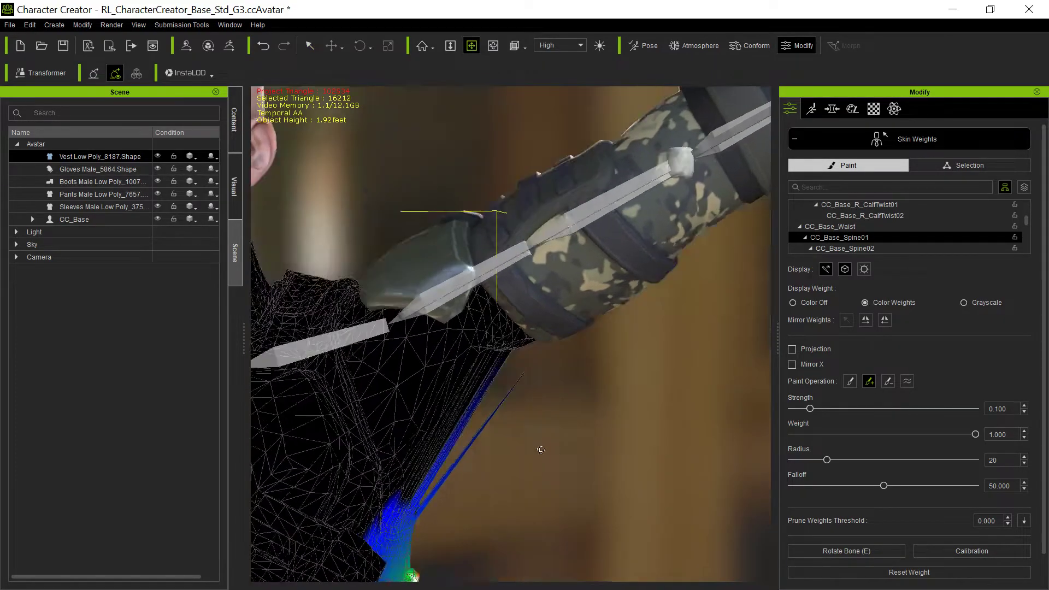
right_drag(555, 451, 480, 410)
middle_drag(456, 448, 429, 345)
scroll(501, 413, up, 3)
middle_drag(501, 412, 514, 368)
scroll(514, 367, up, 2)
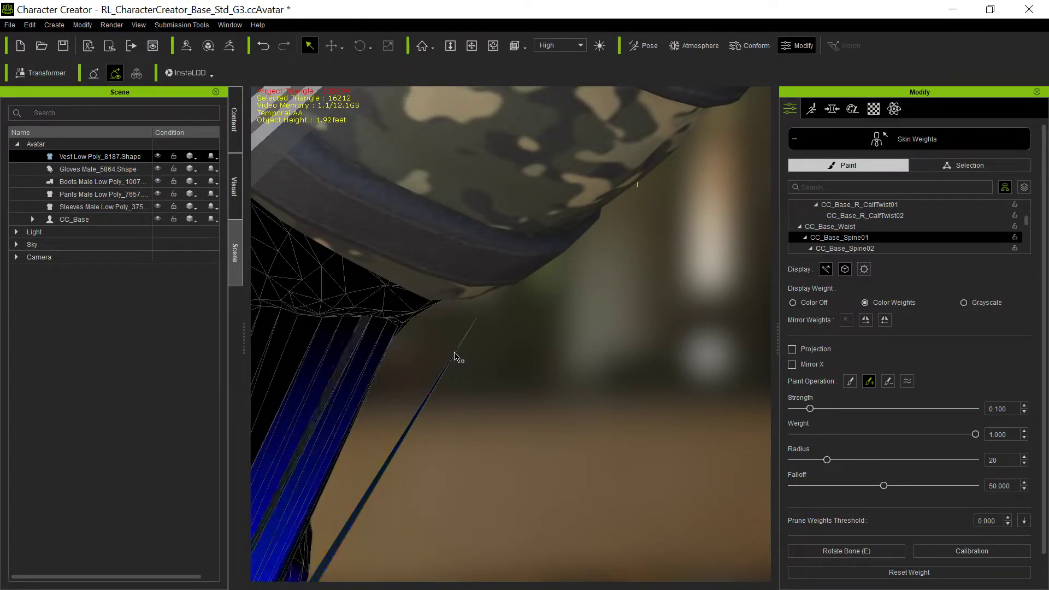
scroll(493, 335, up, 3)
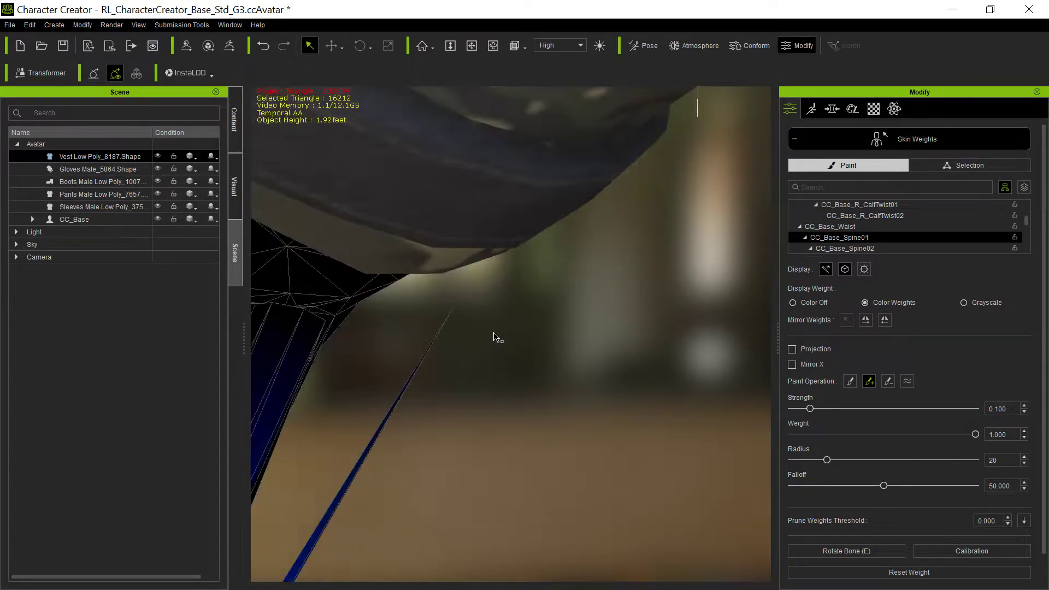
scroll(435, 328, up, 1)
scroll(441, 354, down, 2)
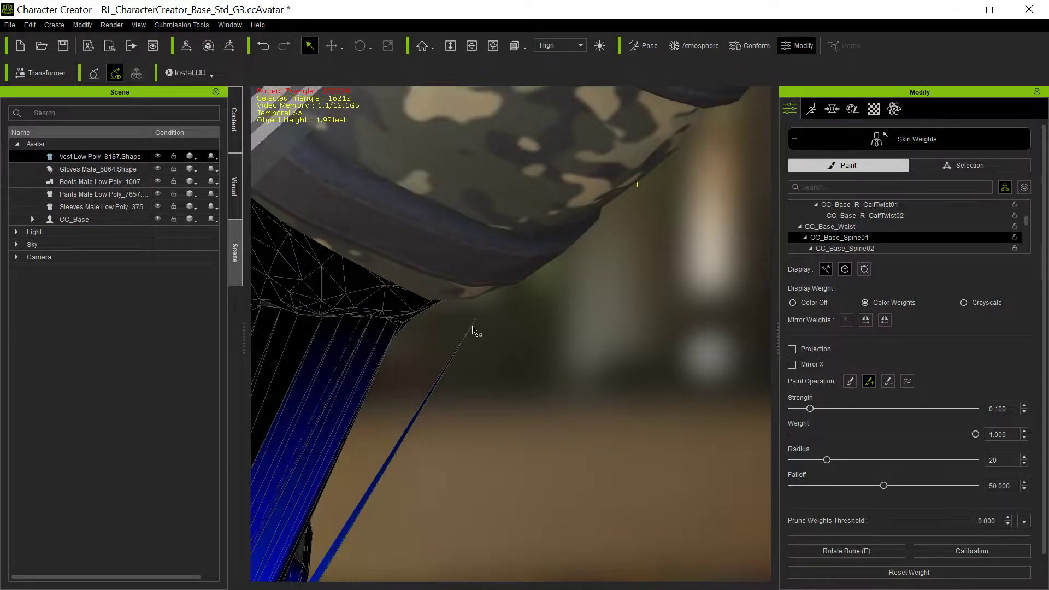
middle_drag(527, 385, 452, 363)
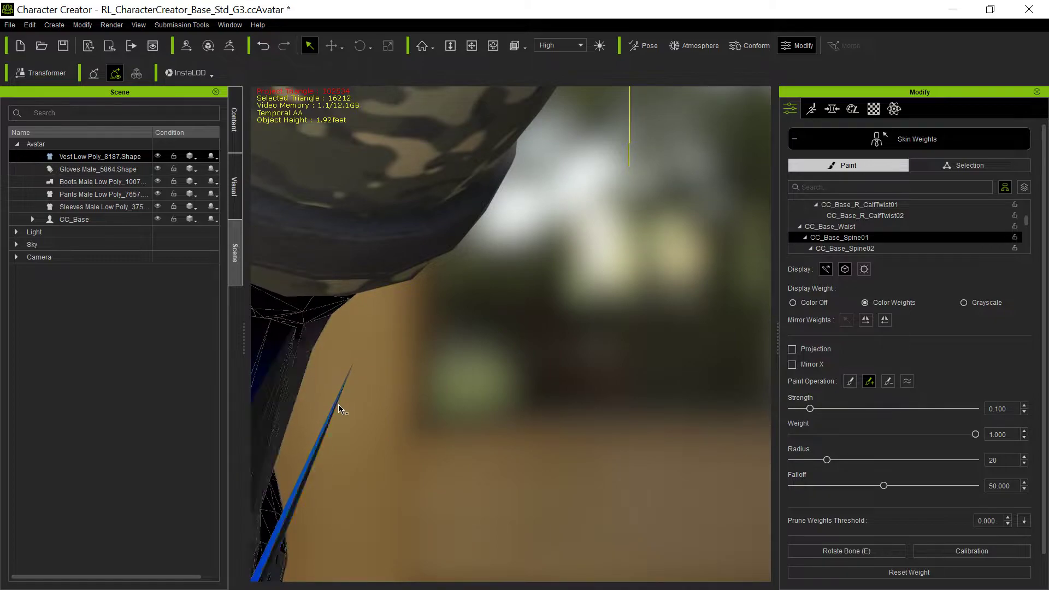
click(348, 375)
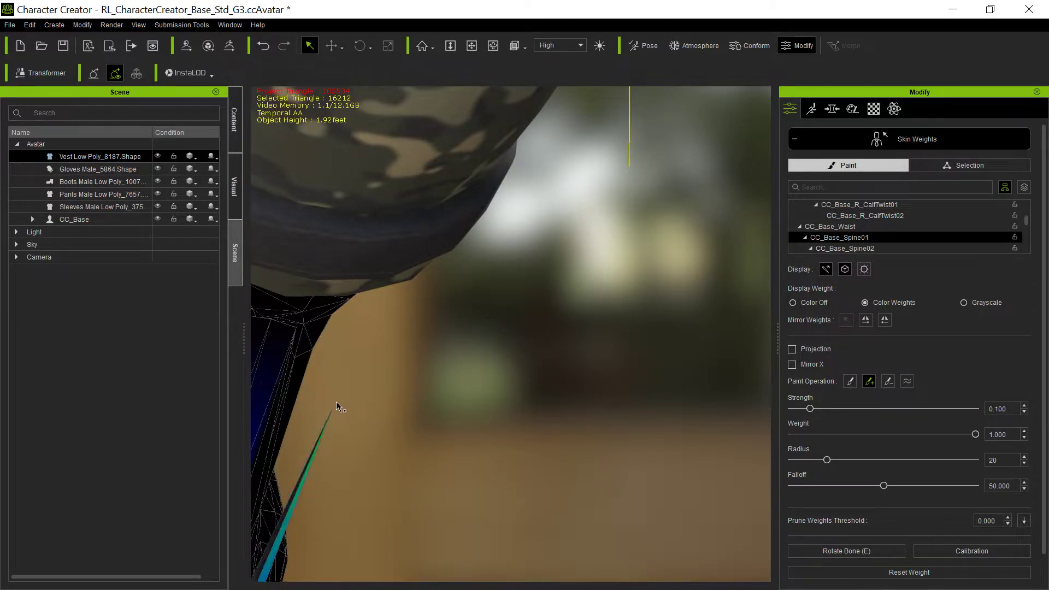
drag(322, 437, 314, 460)
click(310, 463)
click(297, 498)
scroll(411, 514, down, 3)
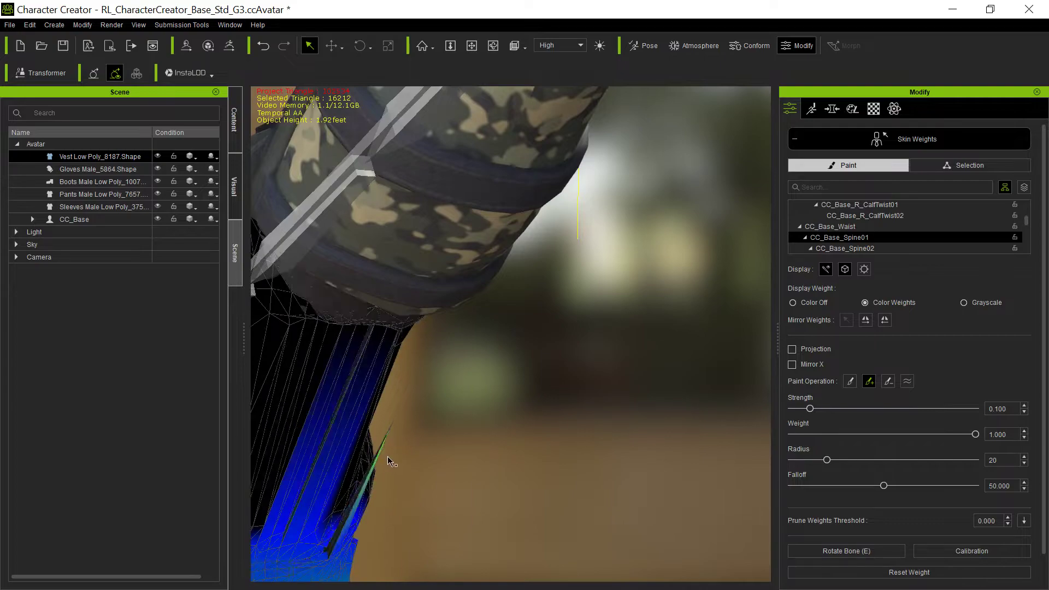
click(383, 443)
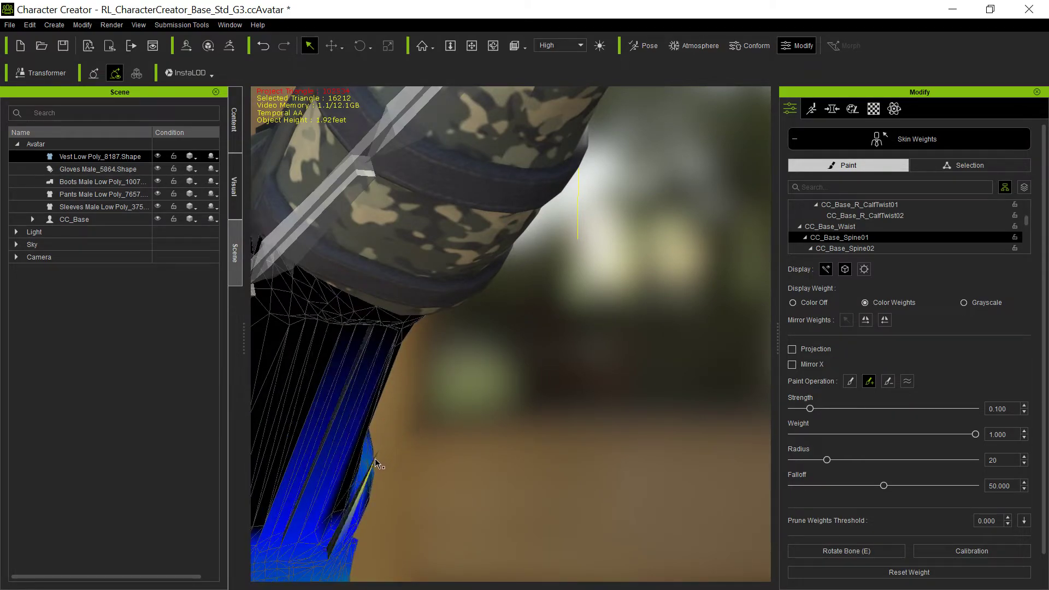
middle_drag(418, 485, 565, 468)
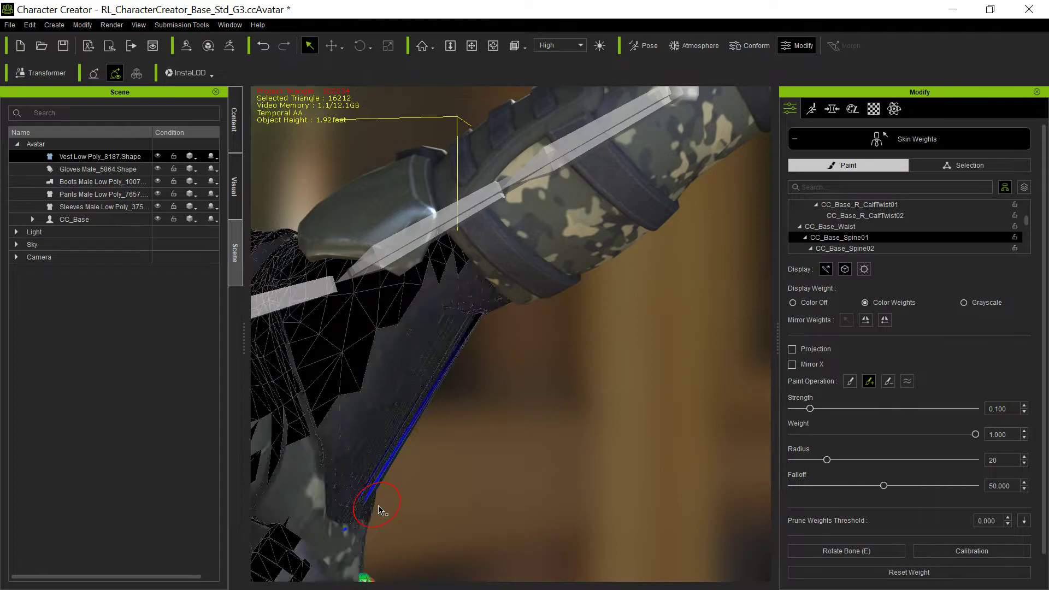
Step: Inspect the repaired vest and the stretched pants geometry between the legs, and leave skin weight editing
scroll(506, 506, down, 12)
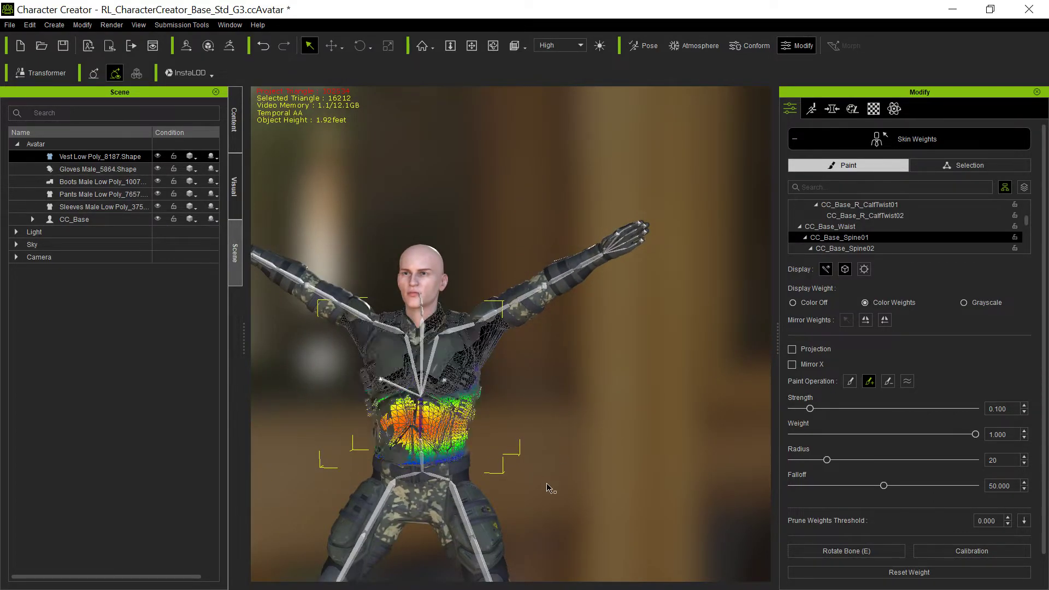
middle_drag(400, 547, 424, 395)
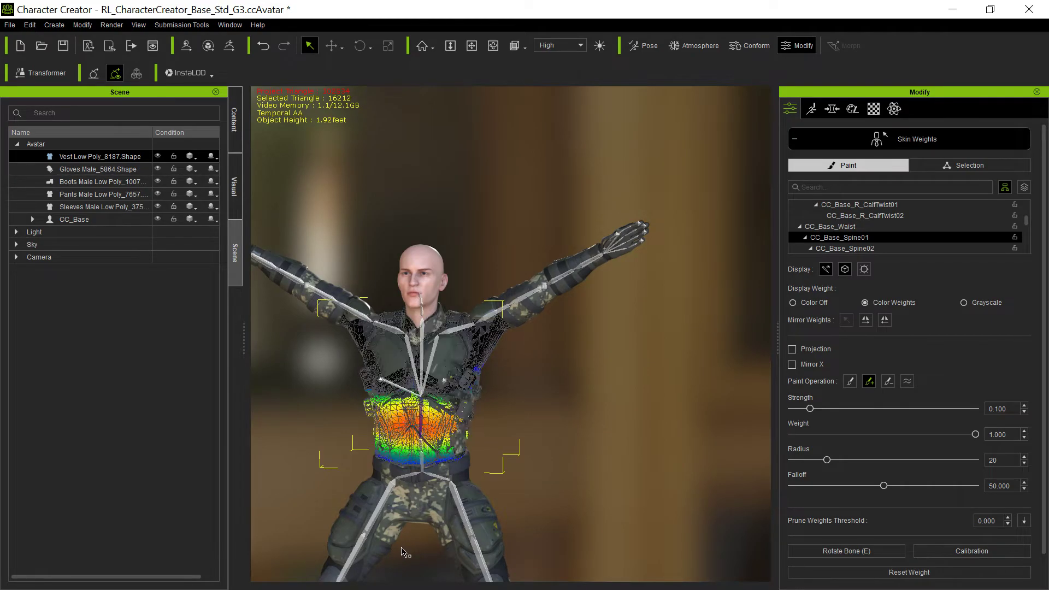
scroll(400, 546, up, 10)
scroll(425, 394, up, 5)
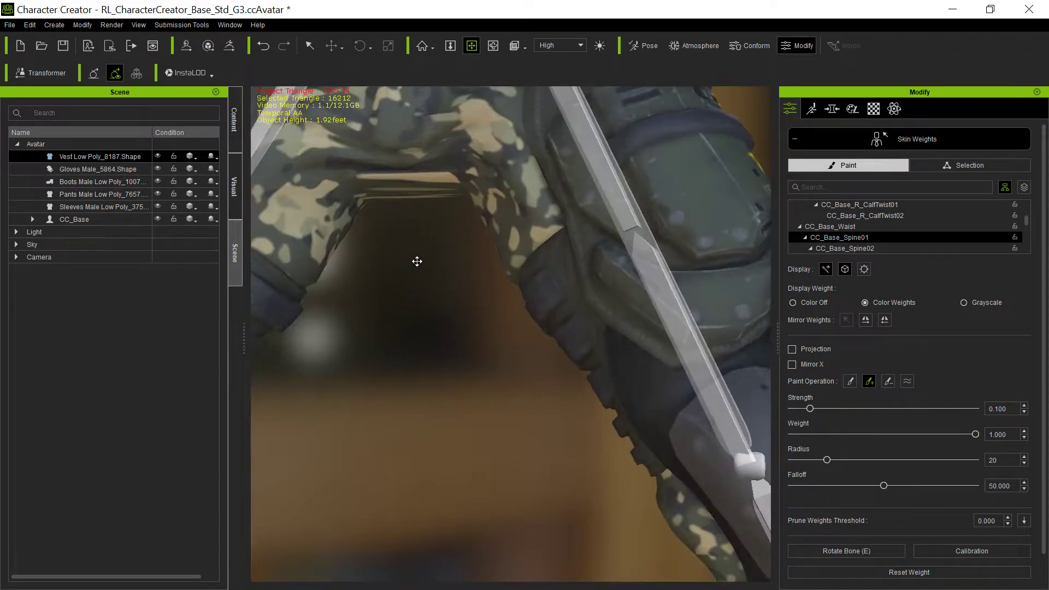
scroll(384, 245, down, 2)
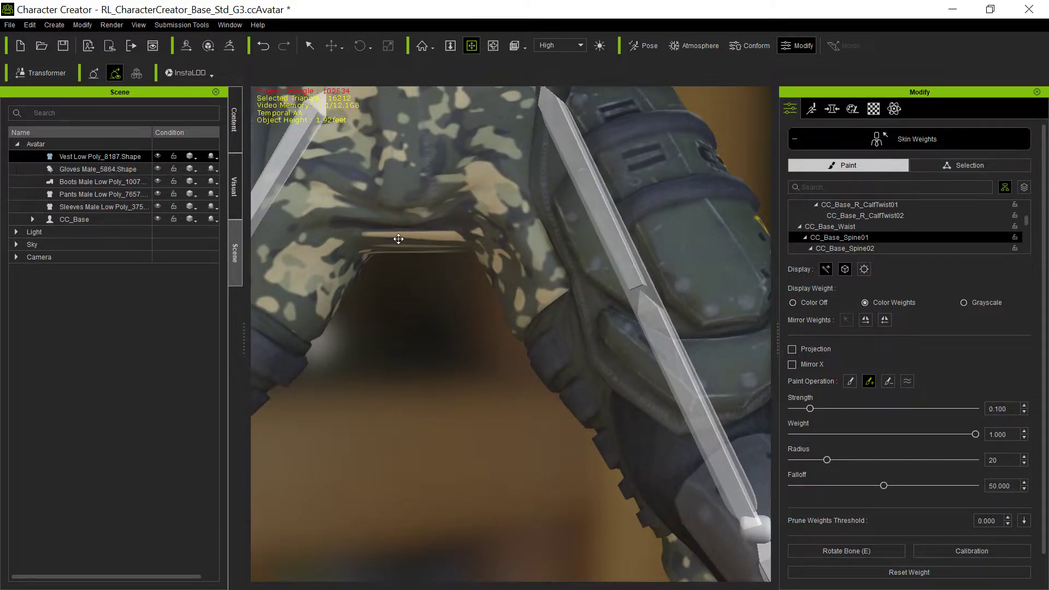
scroll(417, 269, down, 10)
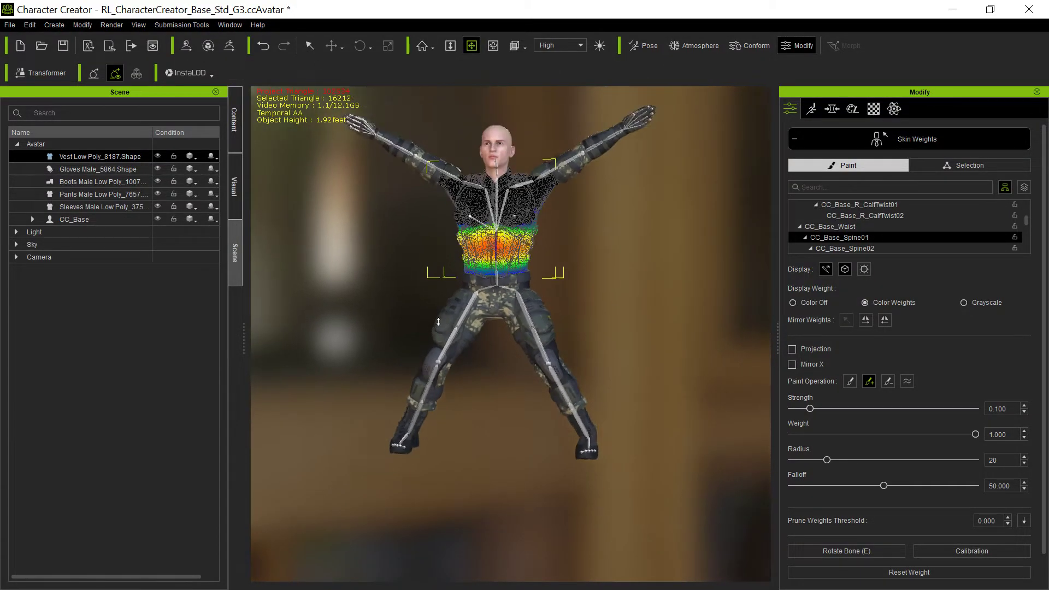
click(943, 143)
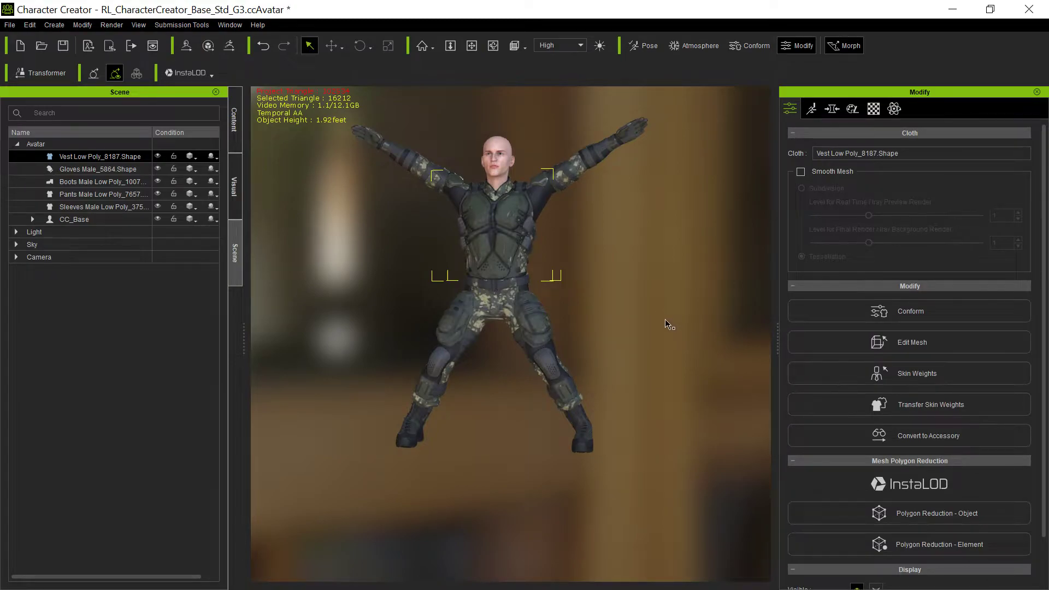
middle_drag(610, 281, 622, 343)
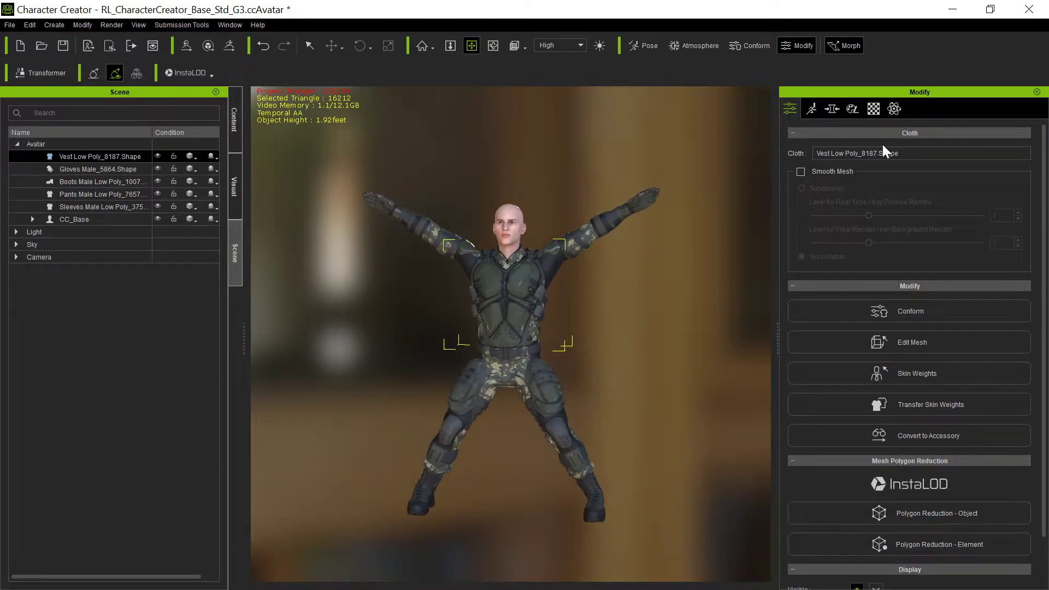
Step: Assign a metallic texture image to the vest's Male Vest 05 Shirt 02 material and check the Buckles, Straps and Shirt 01 materials
click(874, 109)
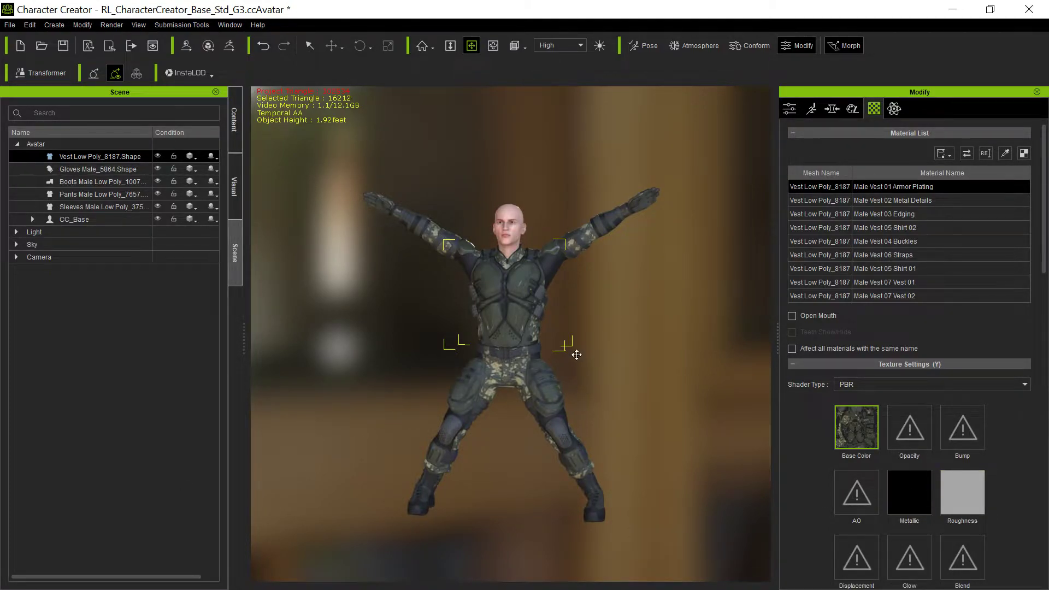
scroll(576, 350, up, 4)
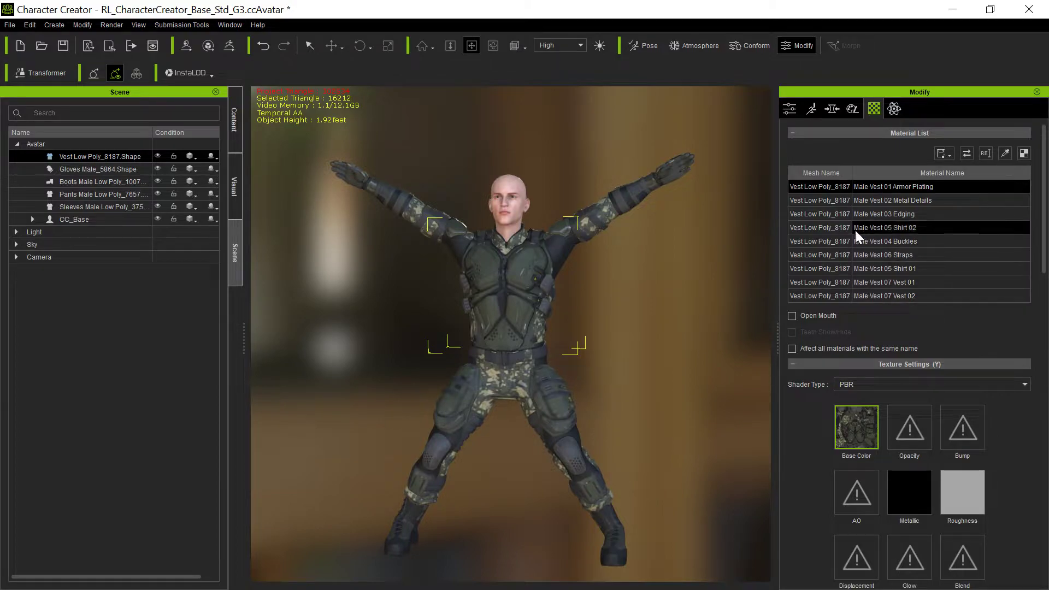
click(822, 228)
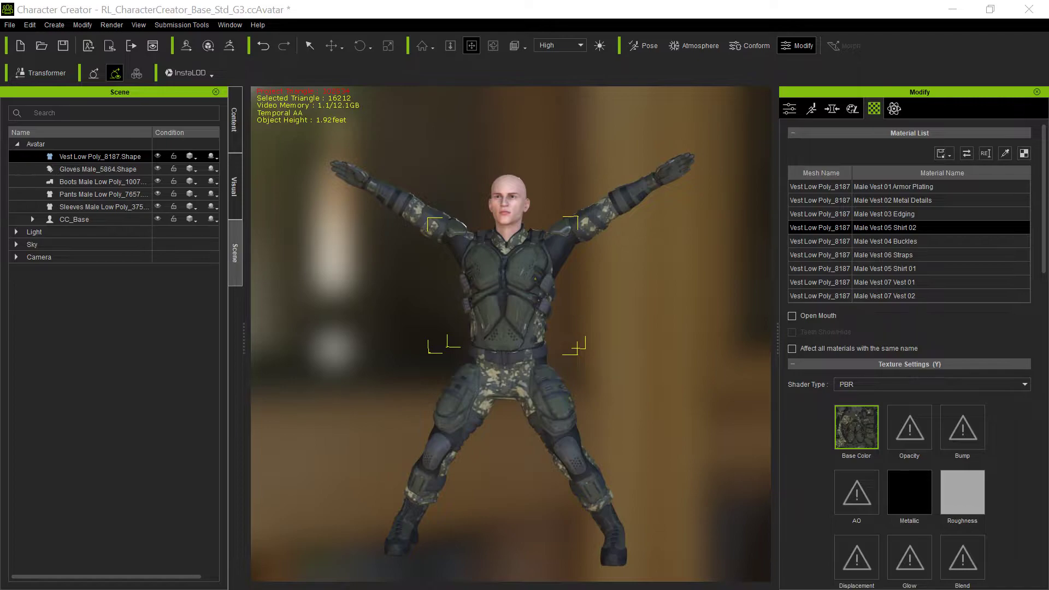
drag(54, 290, 910, 500)
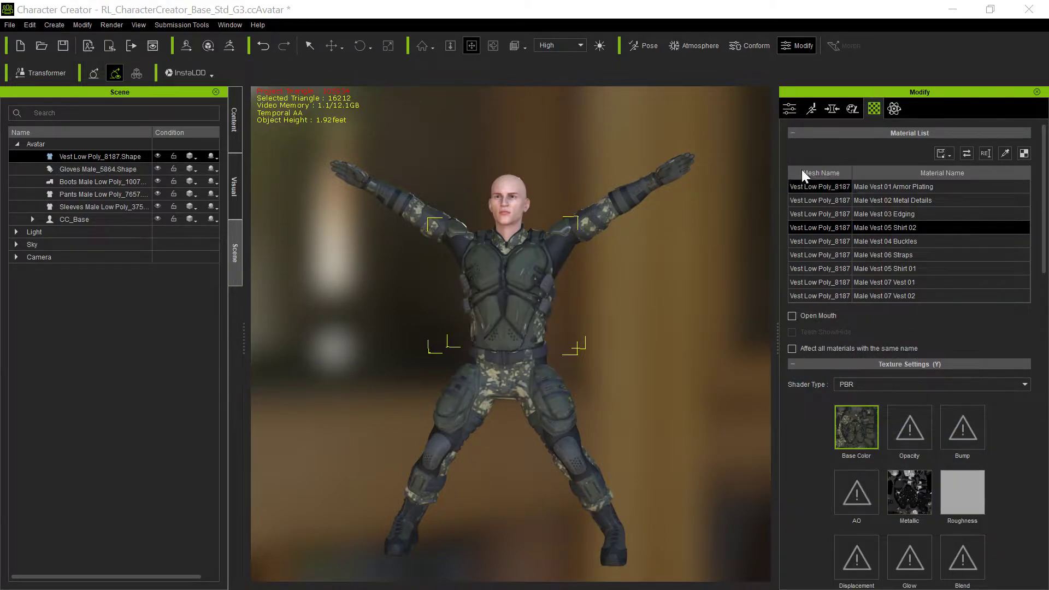
click(834, 244)
click(834, 256)
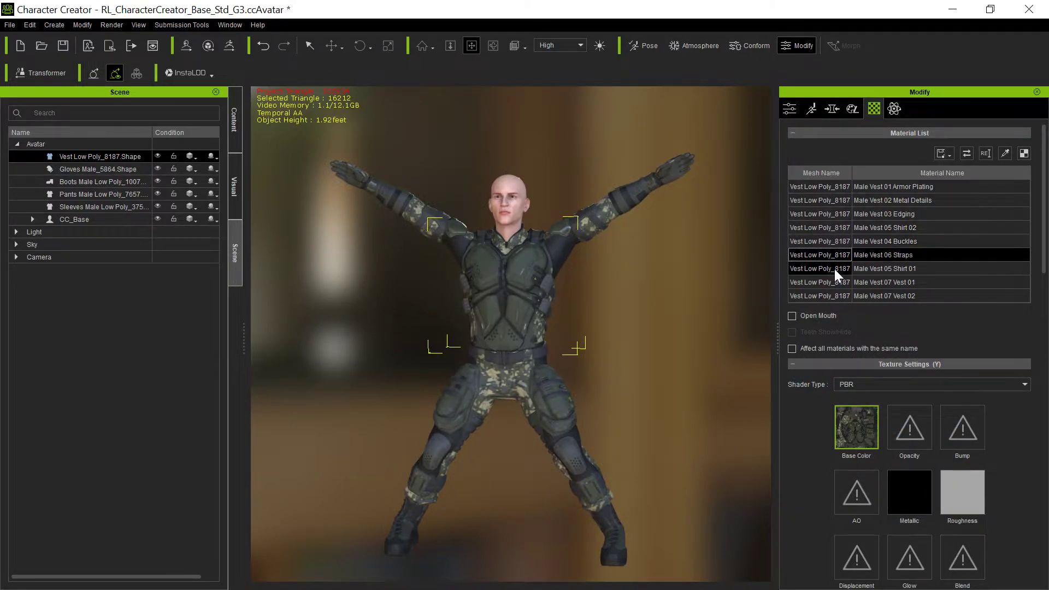
click(835, 269)
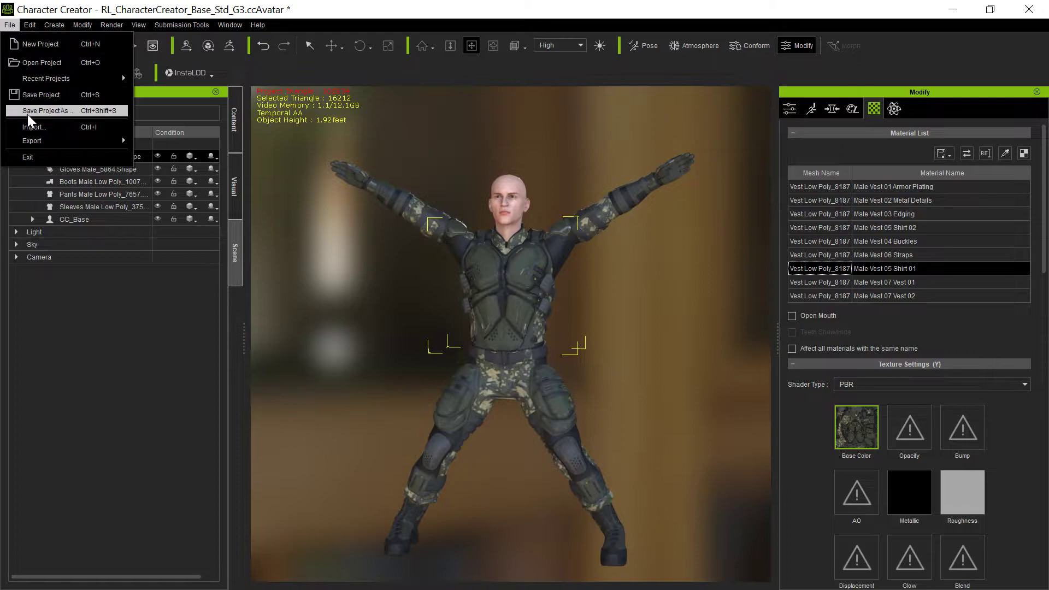
Step: Send the character to iClone and select the vest's Male Vest 07 Vest 02 material in the avatar's materials
mouse_move(27, 141)
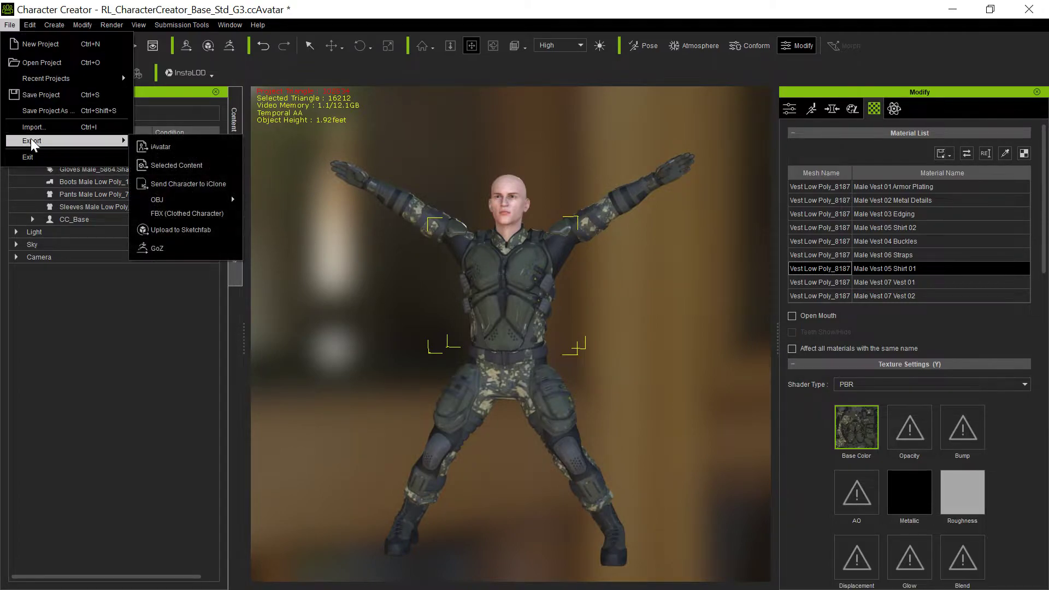
click(180, 184)
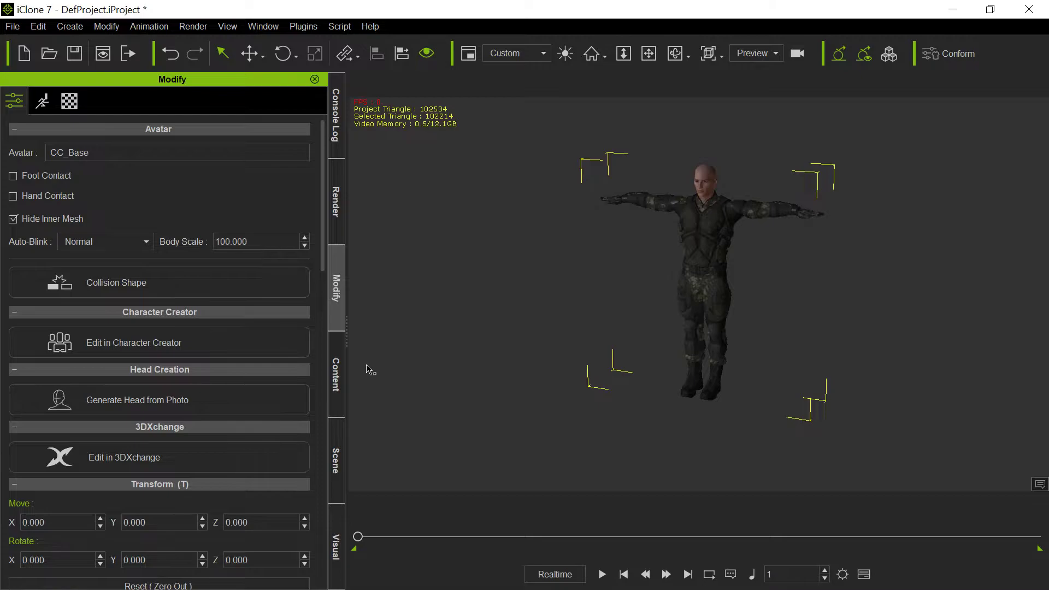
click(80, 100)
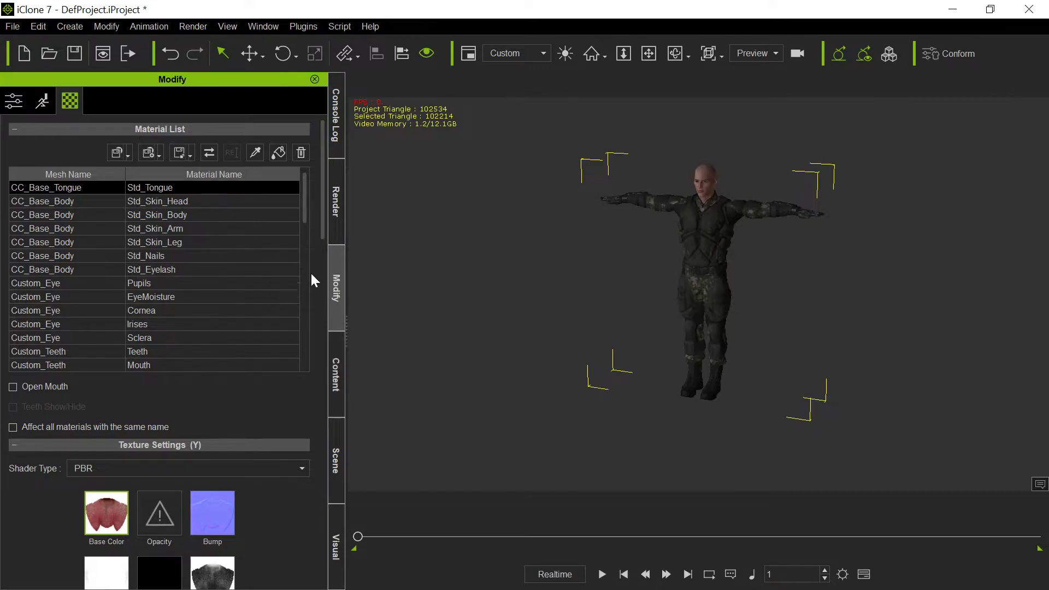
drag(304, 212, 304, 268)
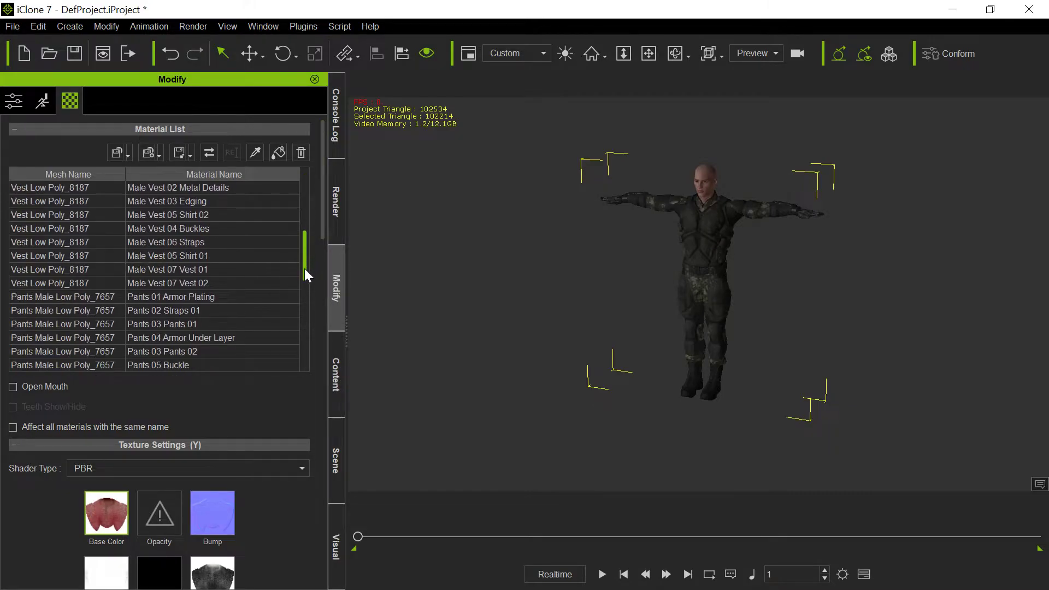
click(58, 282)
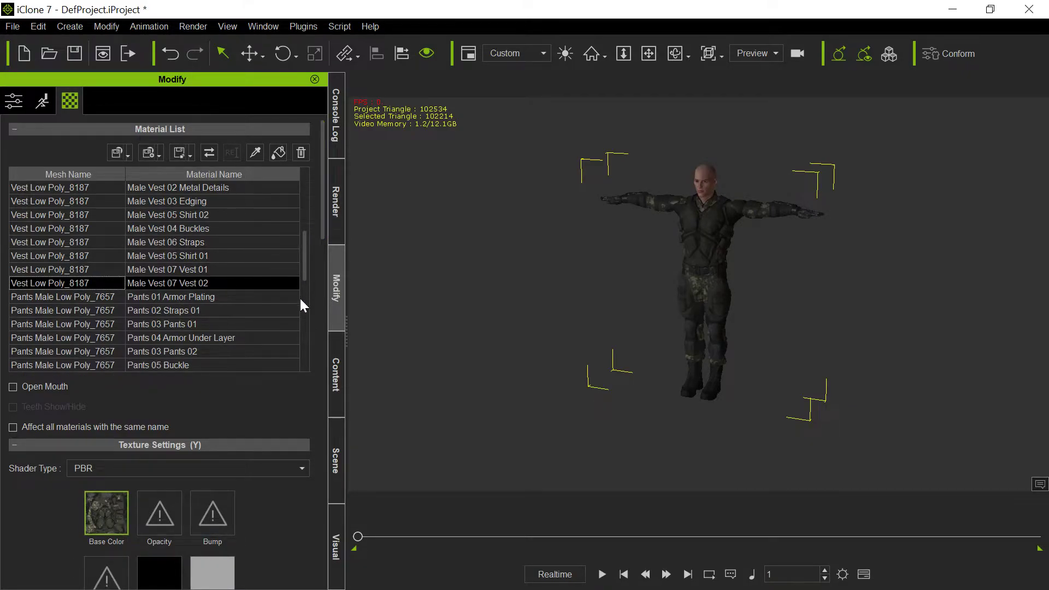
Step: Pick the Male Vest 01 Armor Plating material from the avatar's chest and apply it to the adjacent chest armor
click(255, 152)
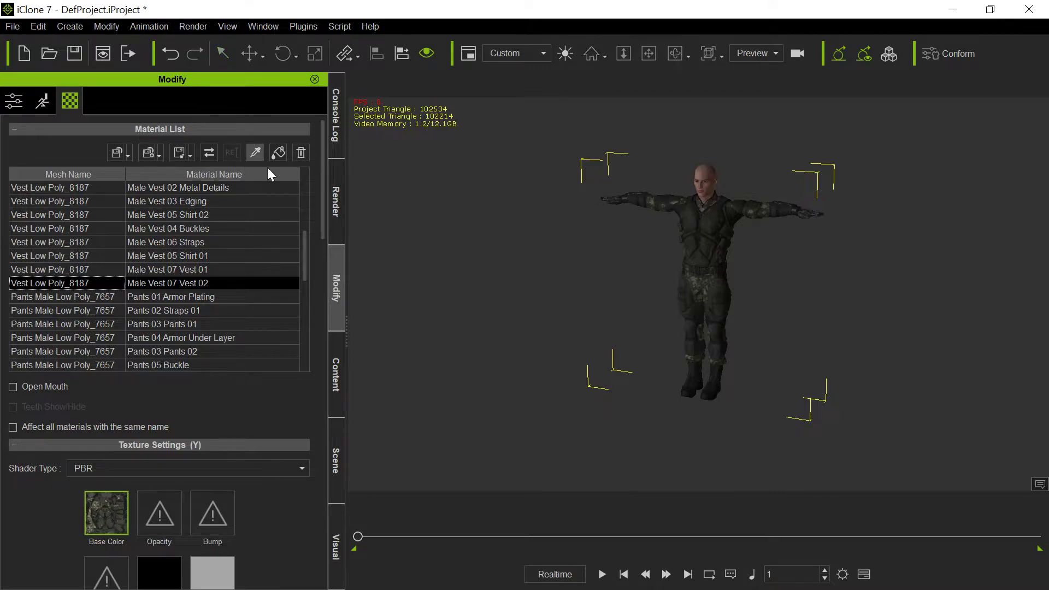
click(710, 236)
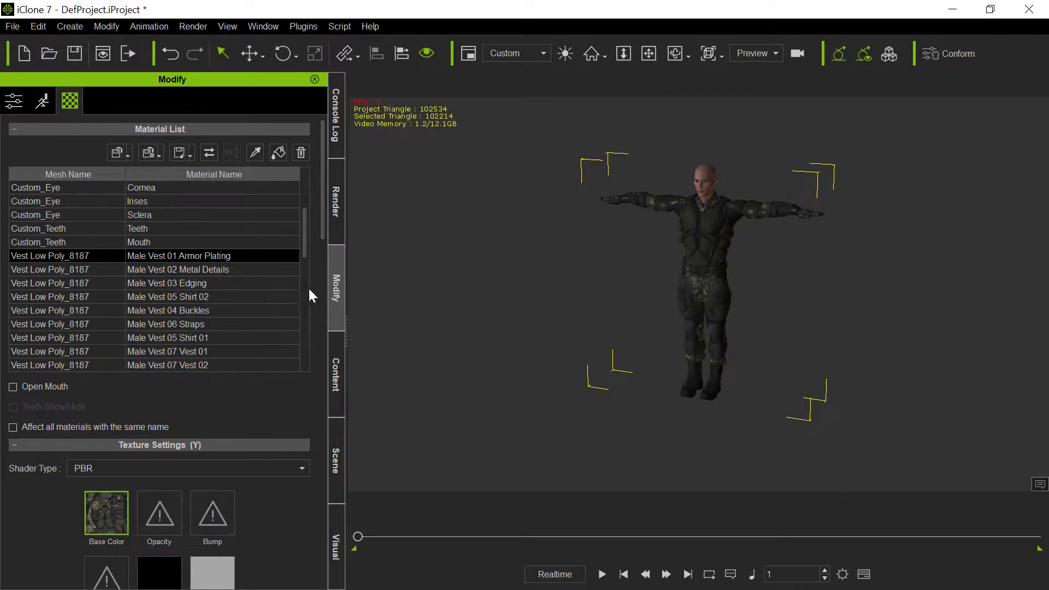
click(278, 153)
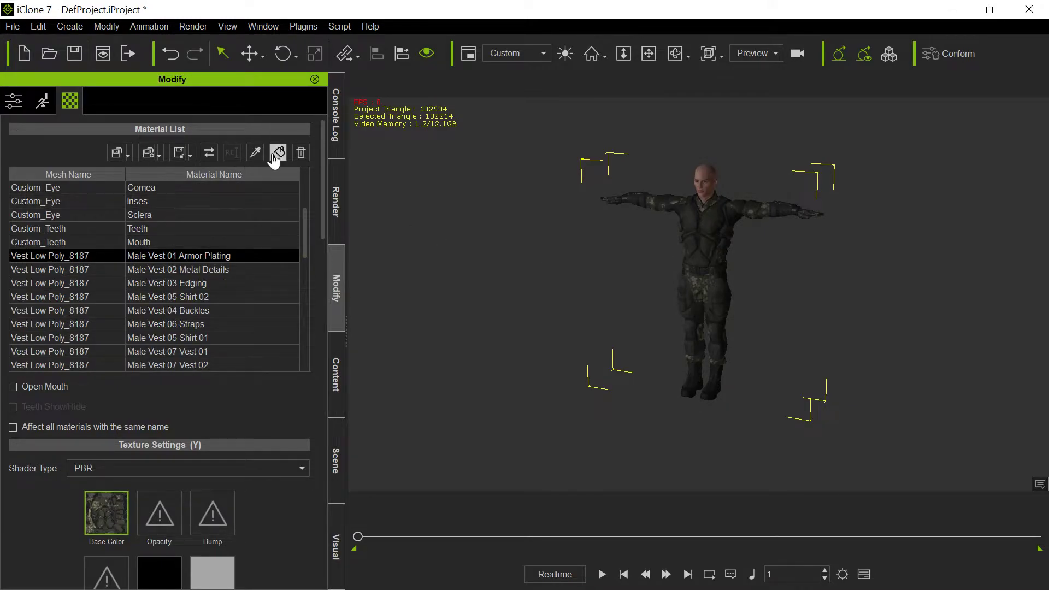
click(701, 236)
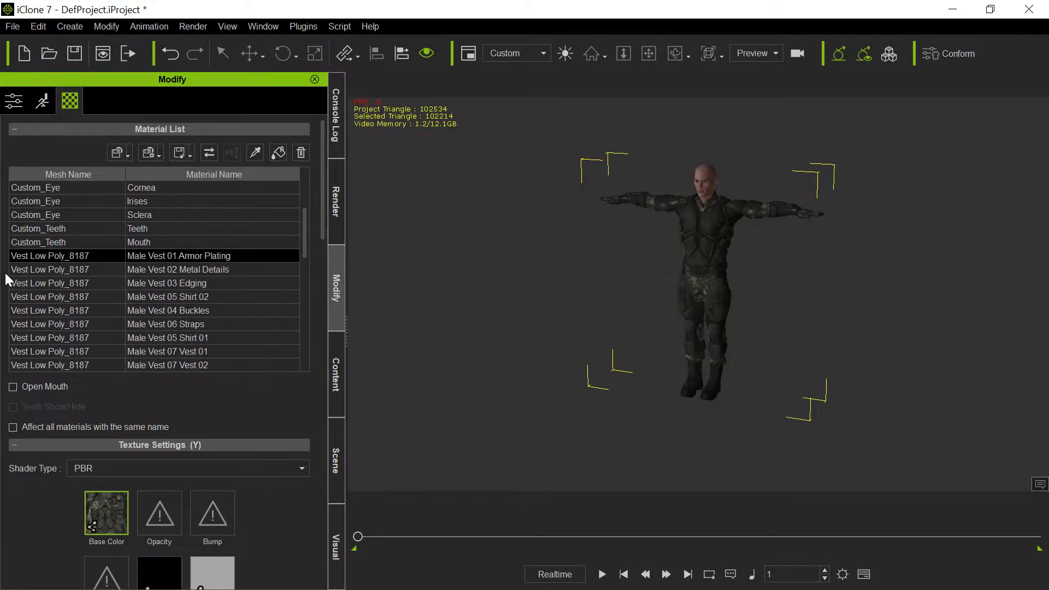
Step: Load the metallic texture image into the Metallic channel of Male Vest 02 Metal Details as a linked texture
click(47, 270)
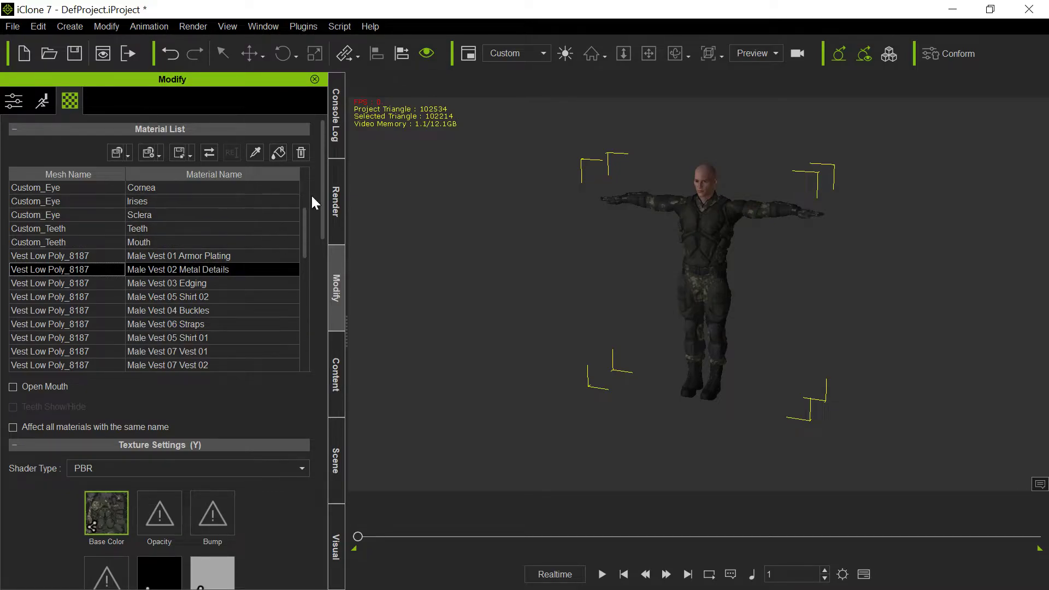
drag(324, 191, 325, 231)
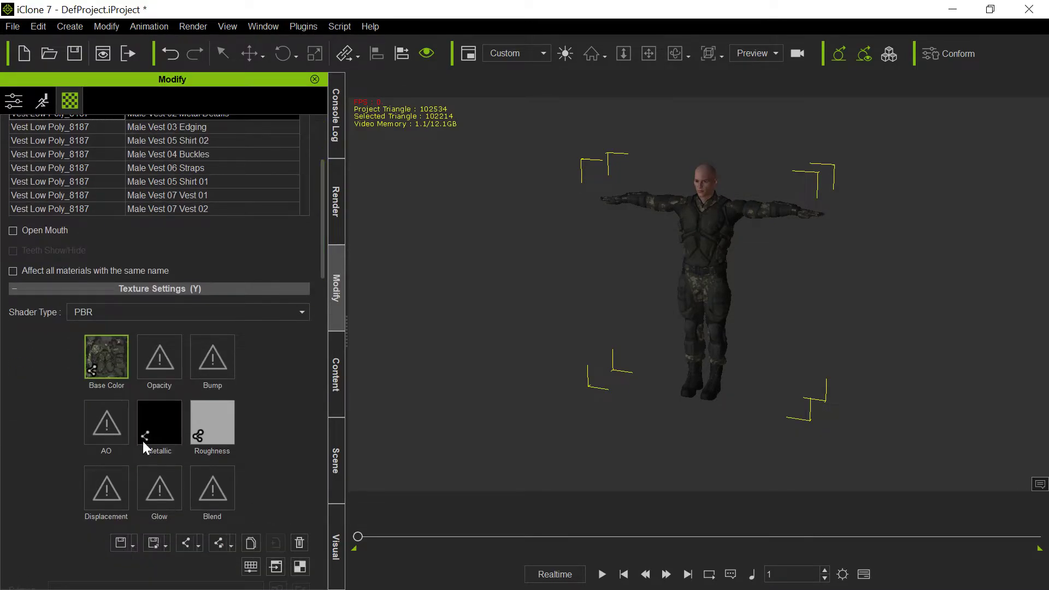
drag(106, 356, 166, 418)
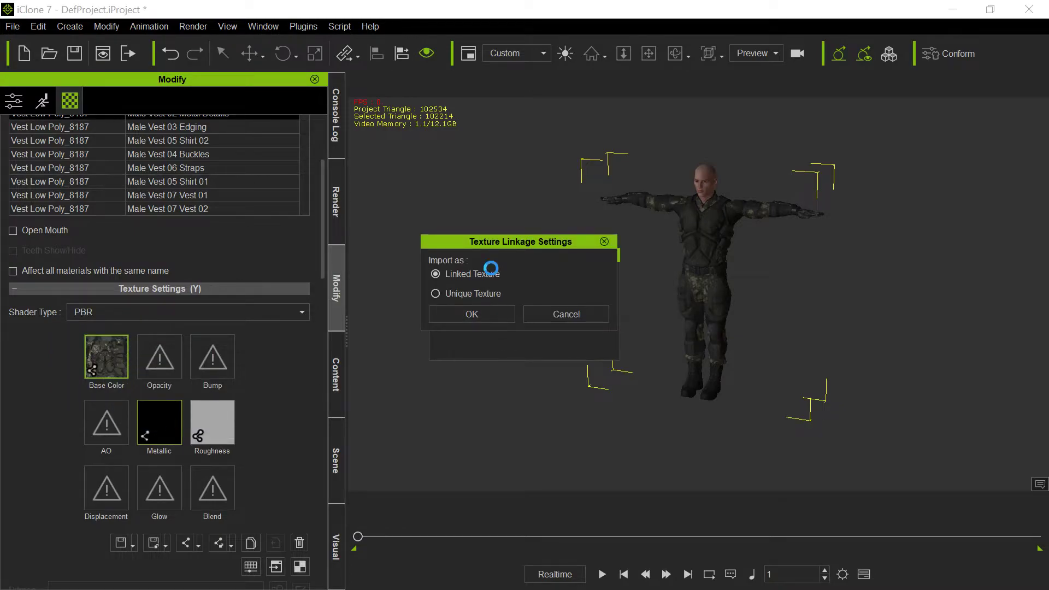
click(474, 314)
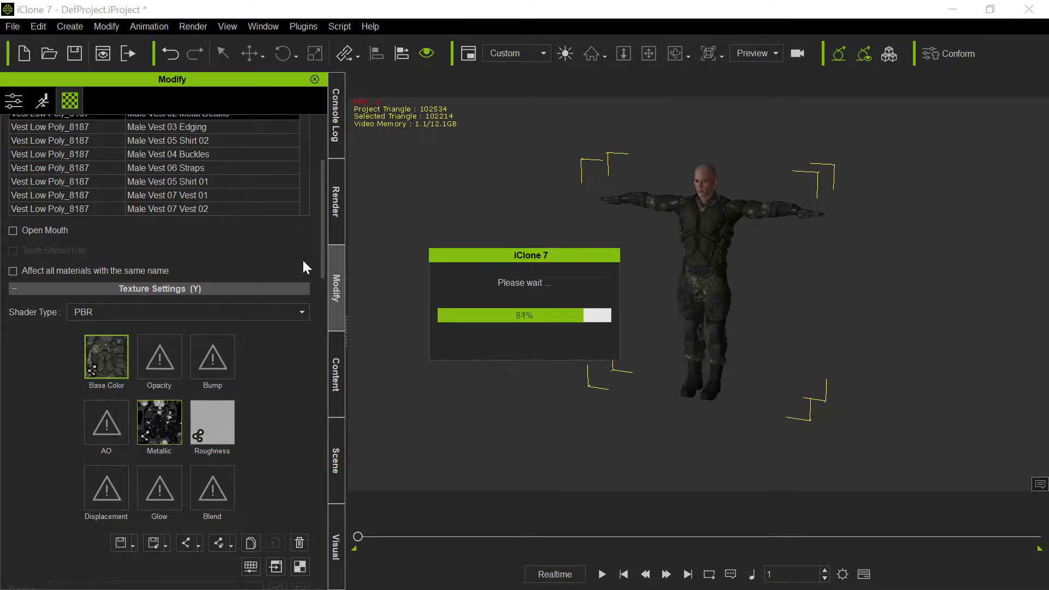
Step: Compare the other vest materials' texture maps and load the roughness image into Male Vest 02 Metal Details' Roughness channel as a linked texture
click(54, 155)
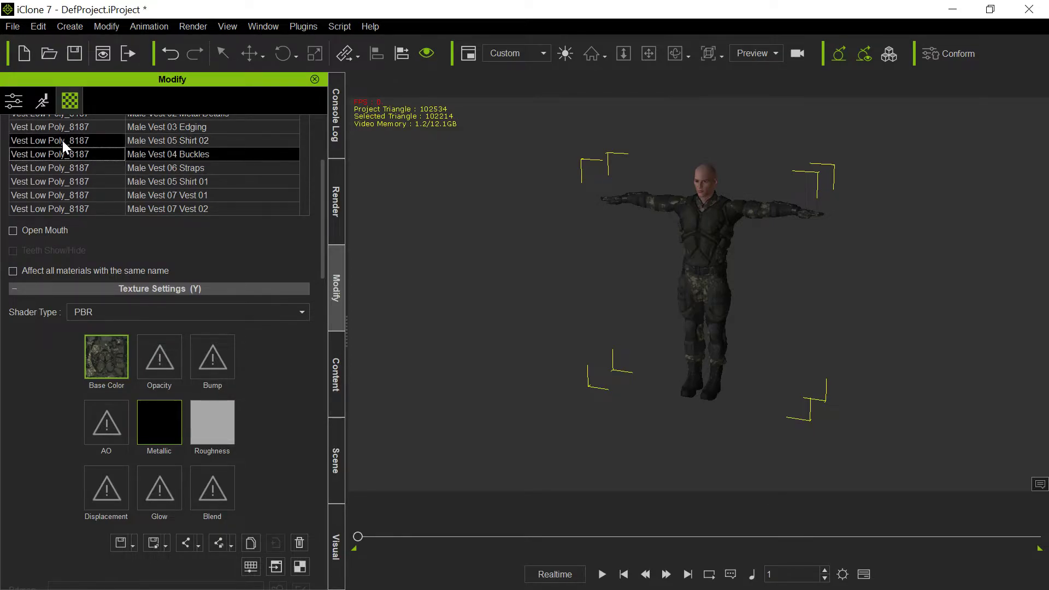
click(62, 140)
click(61, 167)
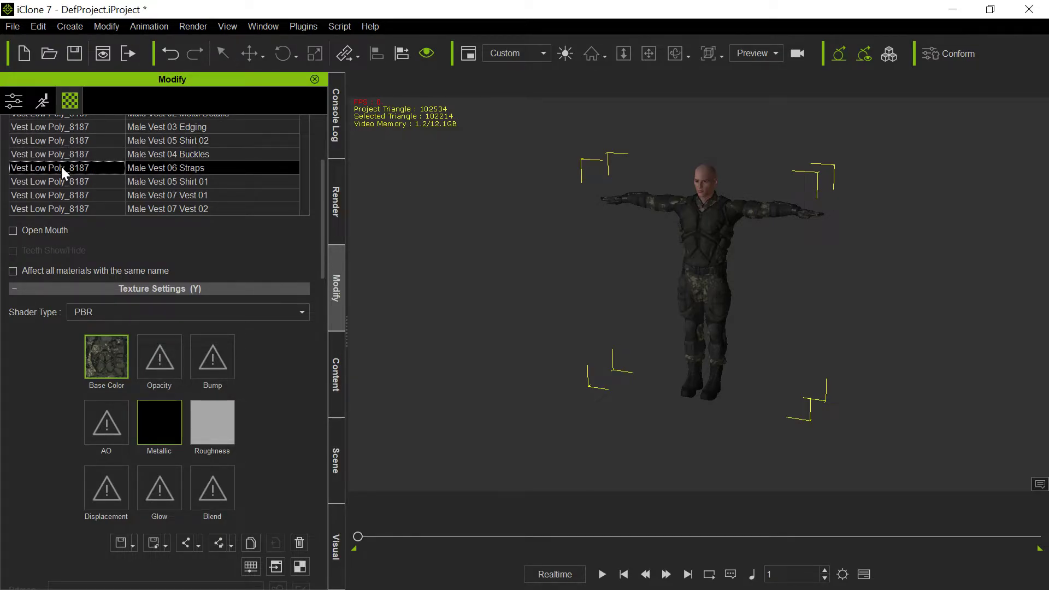
scroll(61, 166, up, 2)
click(58, 181)
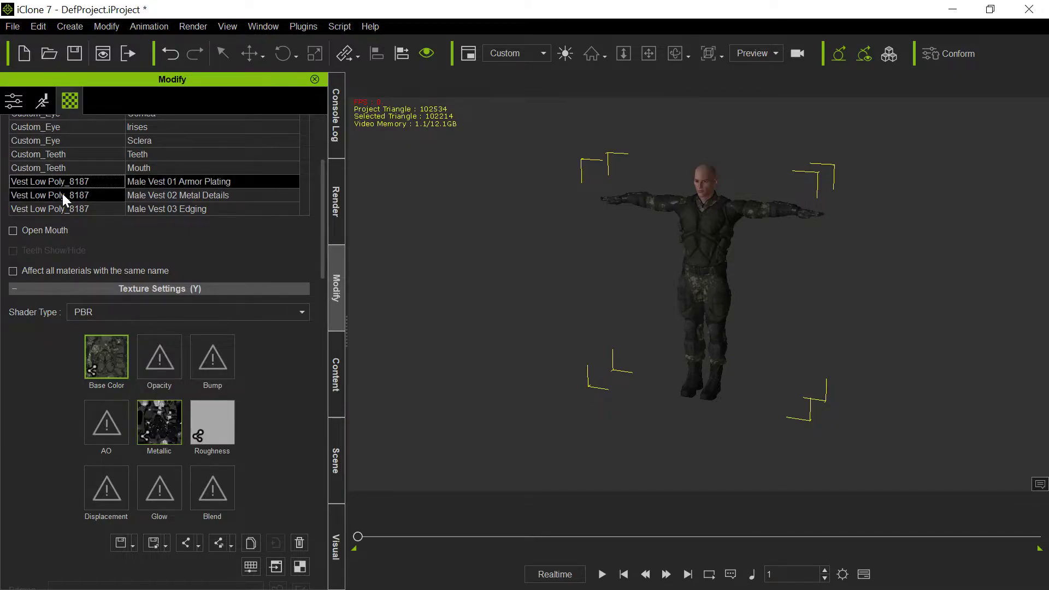
click(62, 194)
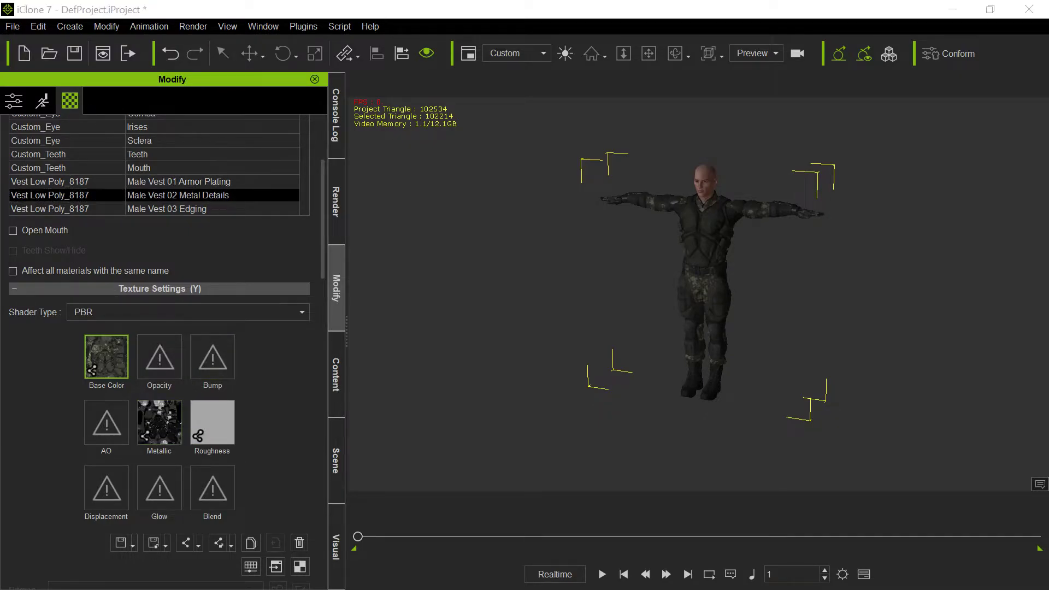
drag(231, 435, 229, 415)
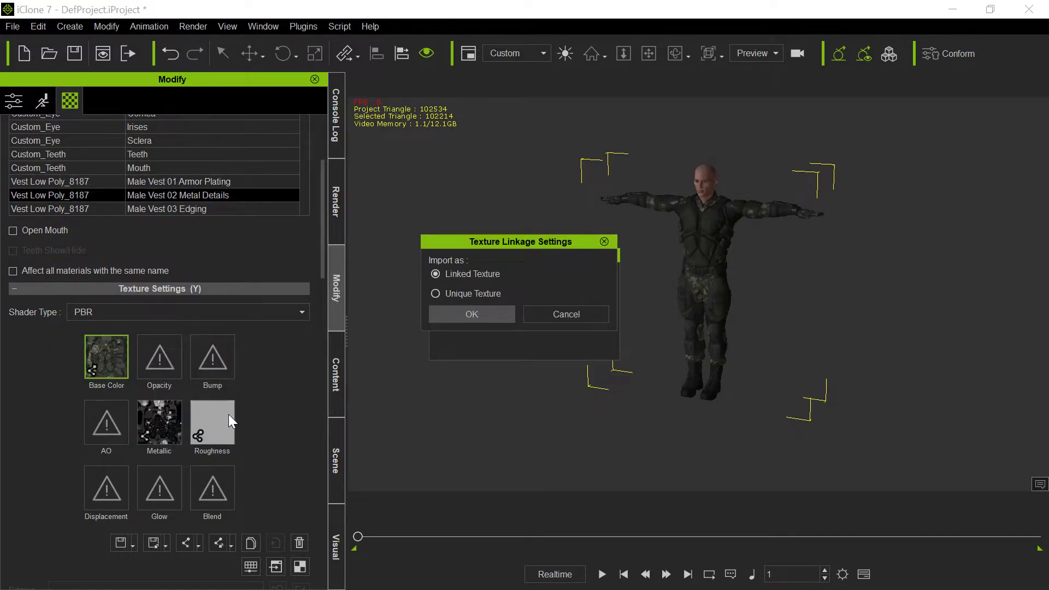
click(486, 315)
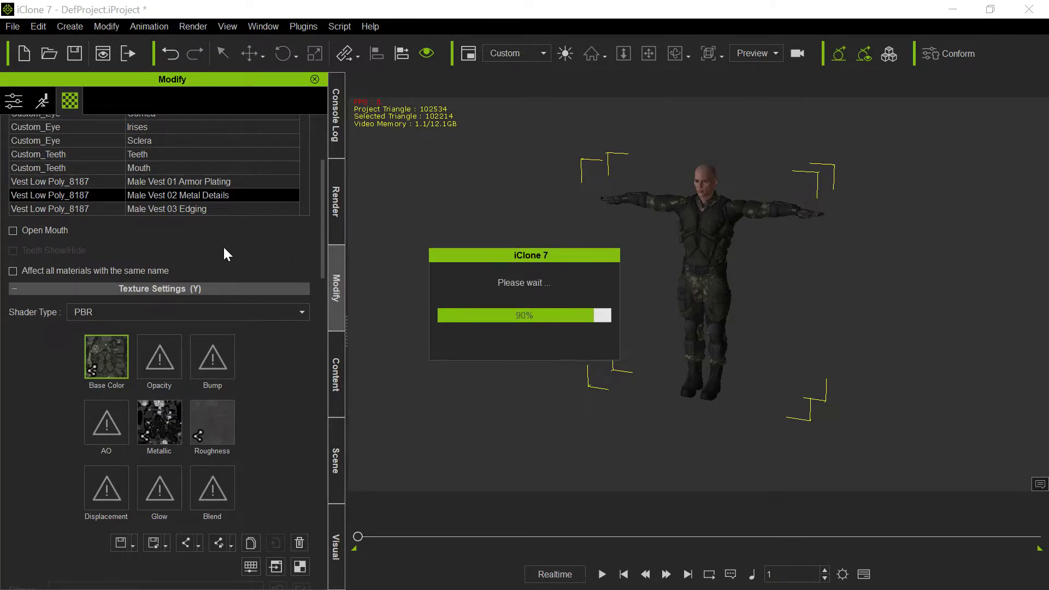
Step: Check the texture maps of Male Vest 03 Edging and Male Vest 01 Armor Plating, and inspect the armor up close
click(42, 209)
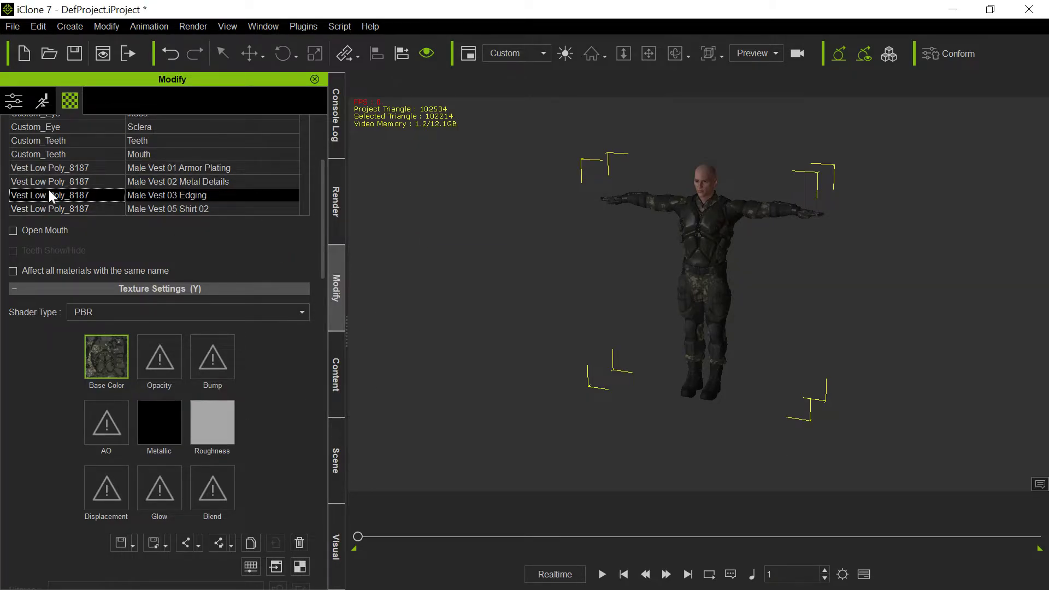
click(54, 170)
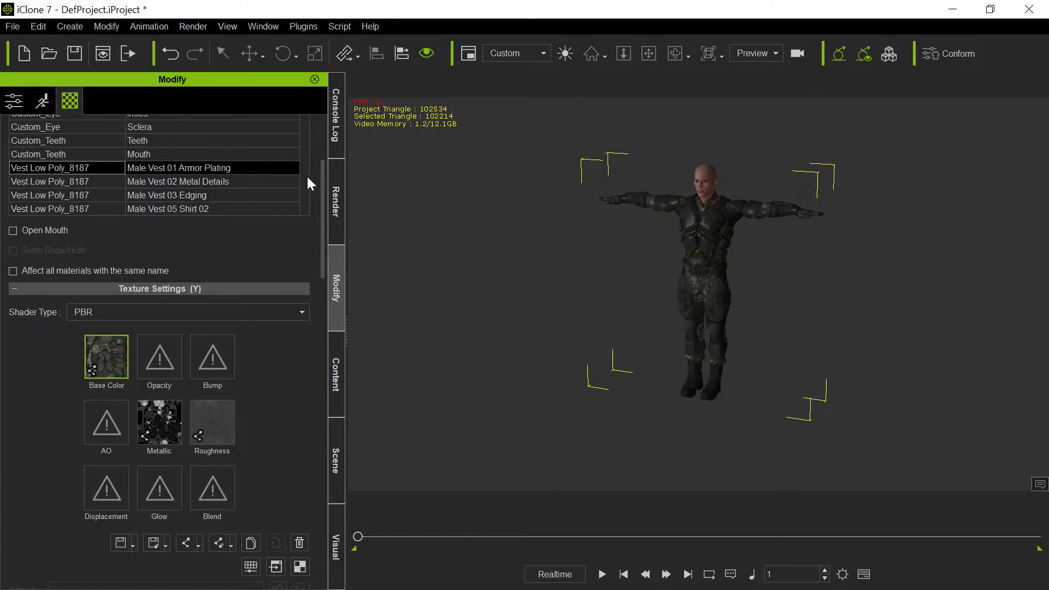
scroll(749, 290, up, 5)
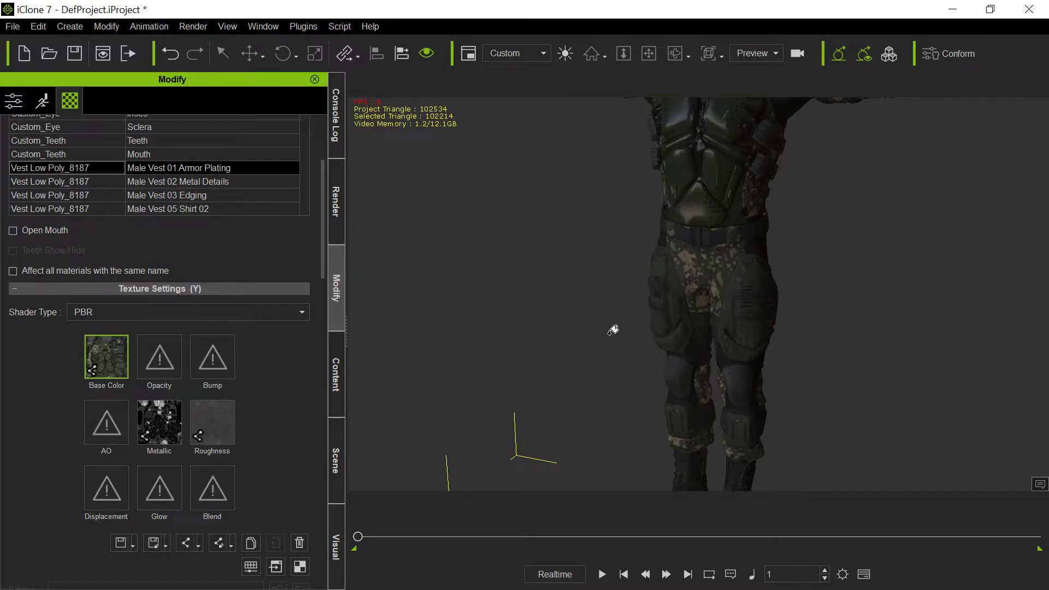
Step: Send the armored avatar from iClone back to Character Creator for editing, discarding the project open there without saving
scroll(610, 331, down, 4)
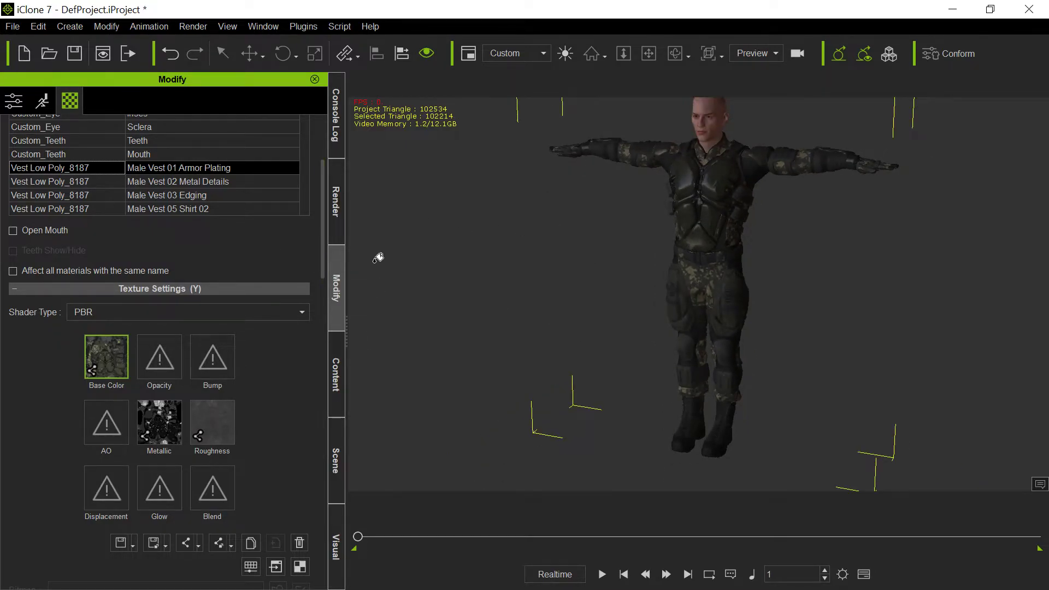
click(12, 103)
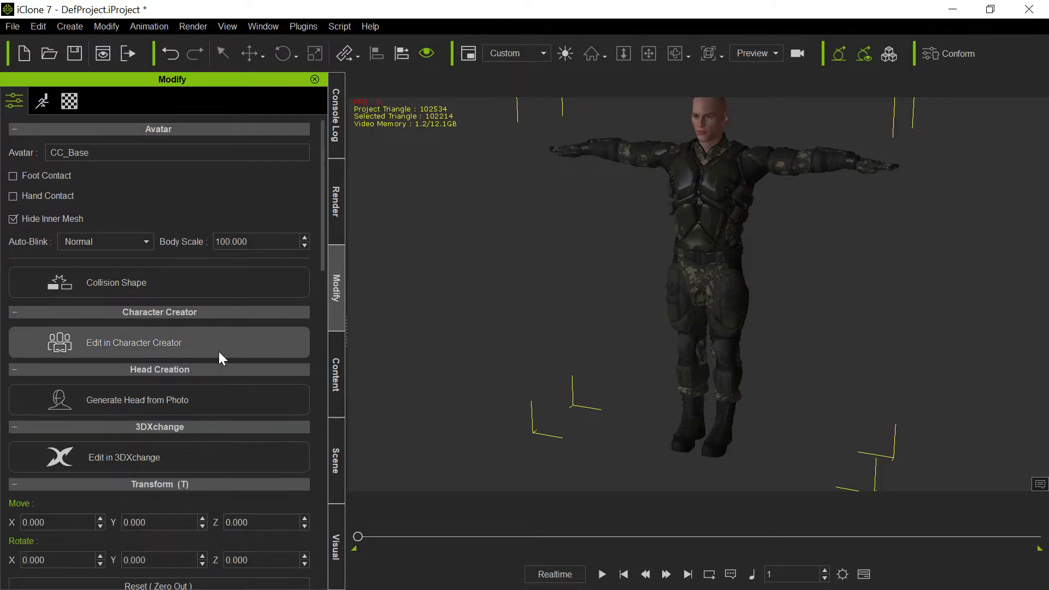
click(211, 342)
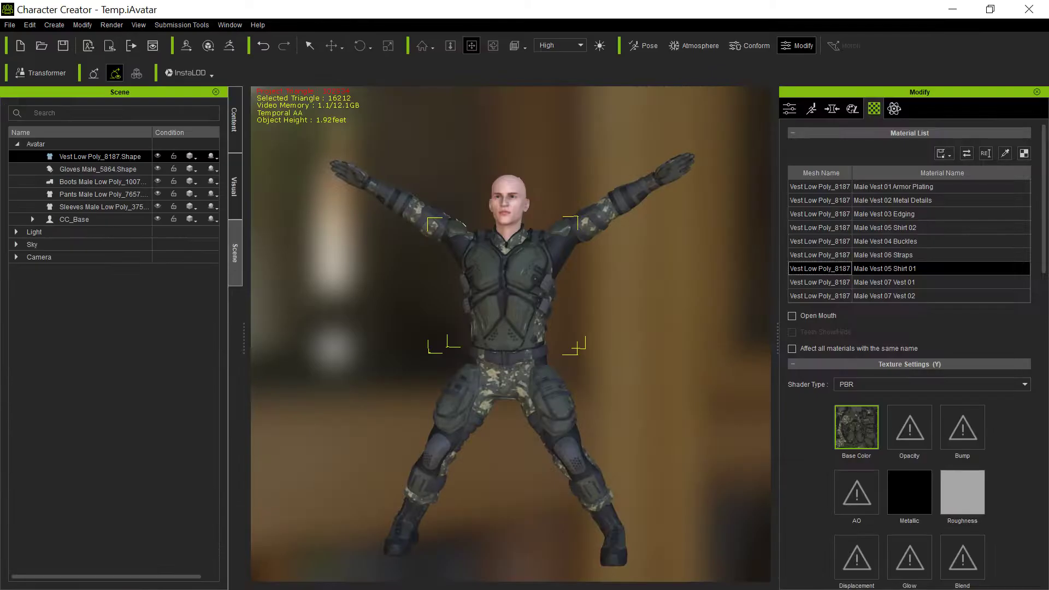
click(434, 334)
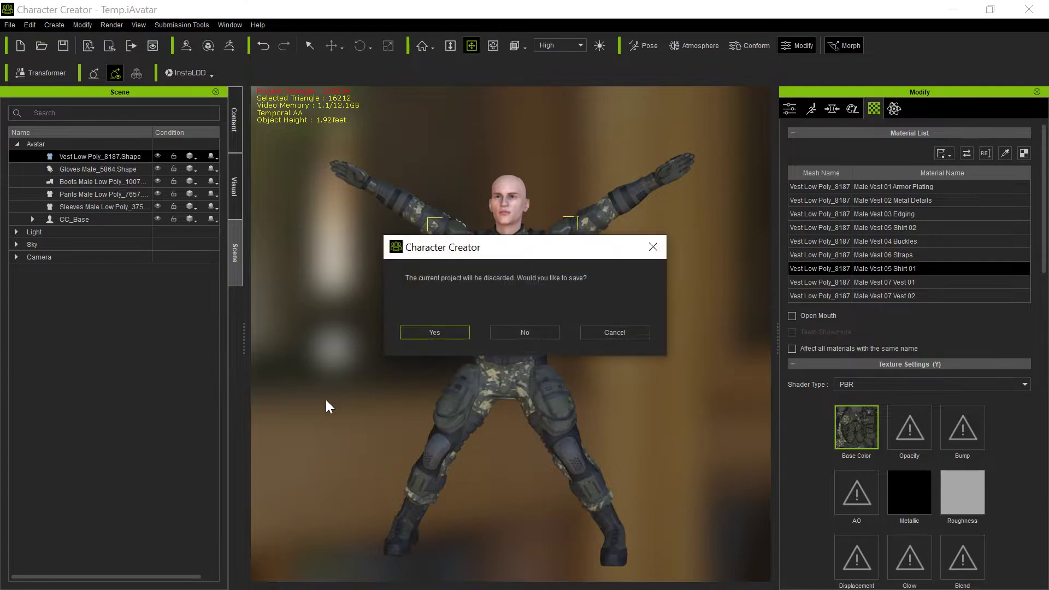
click(535, 331)
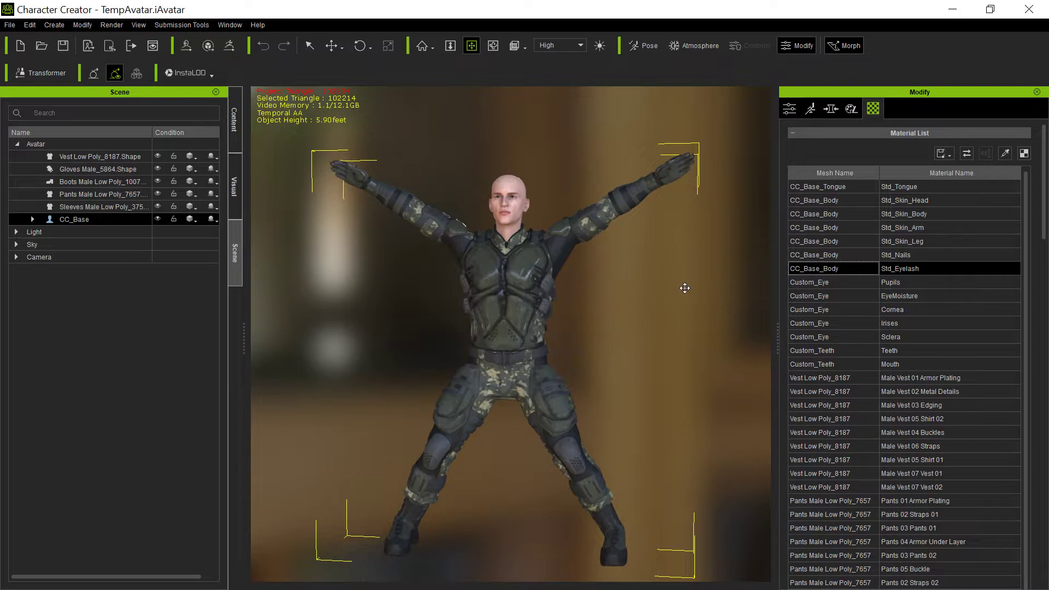
drag(491, 316, 493, 301)
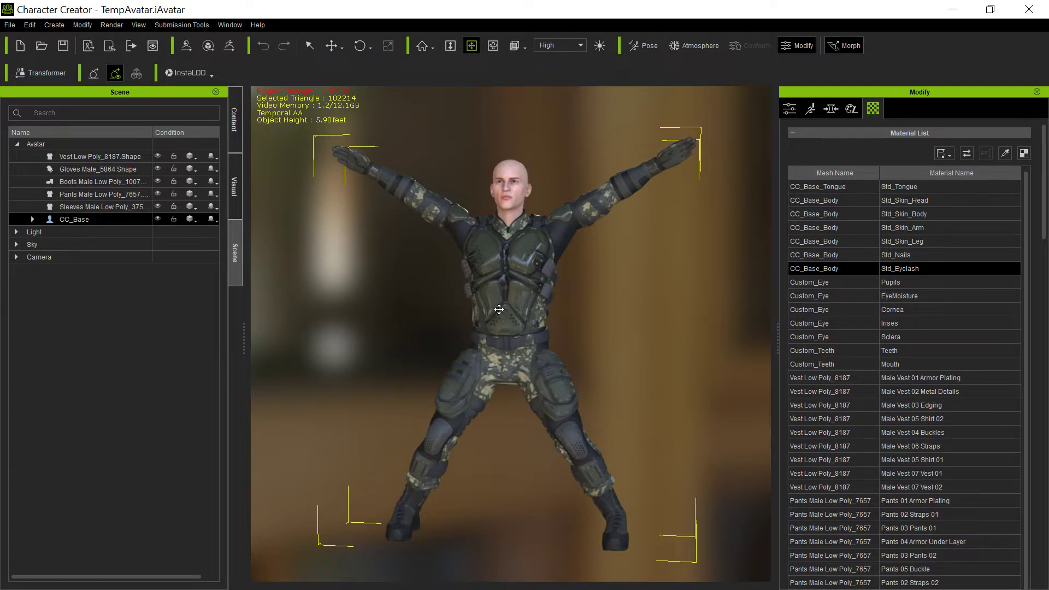
Step: Save the avatar to the custom avatar library under the name ATLAS Armor
click(232, 135)
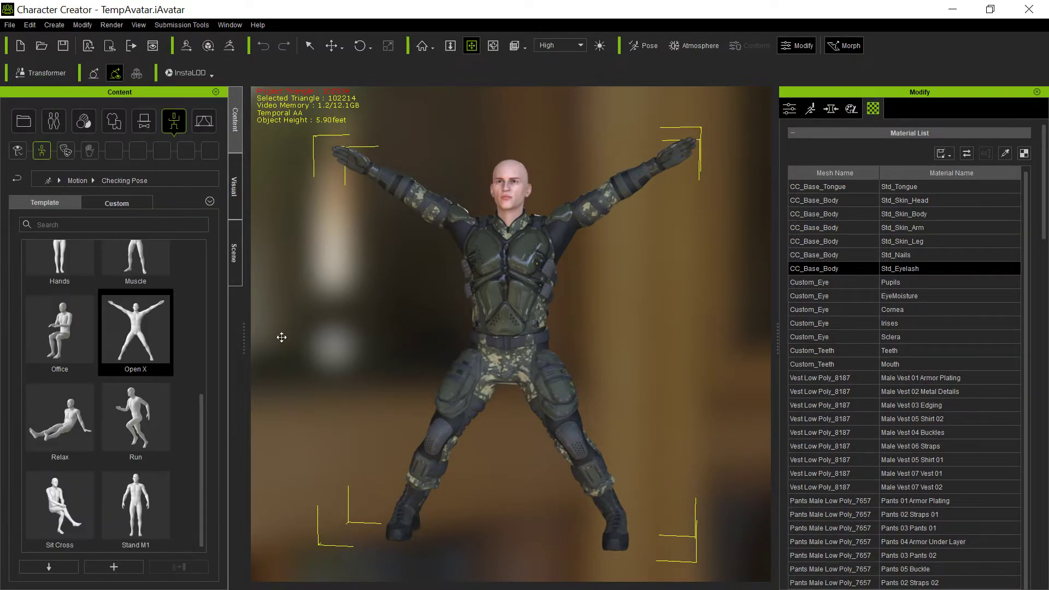
click(23, 122)
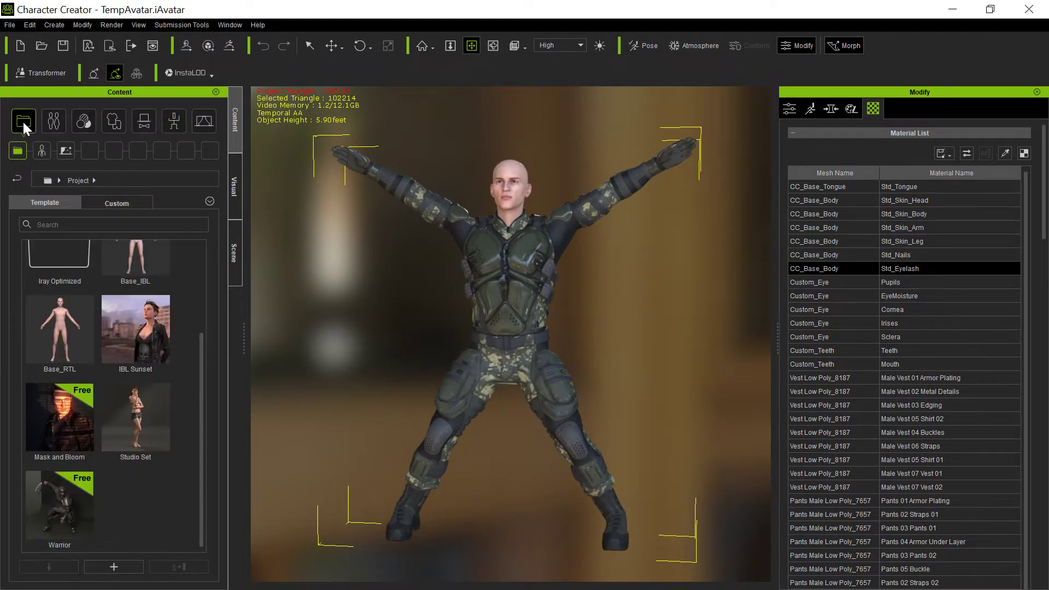
click(41, 152)
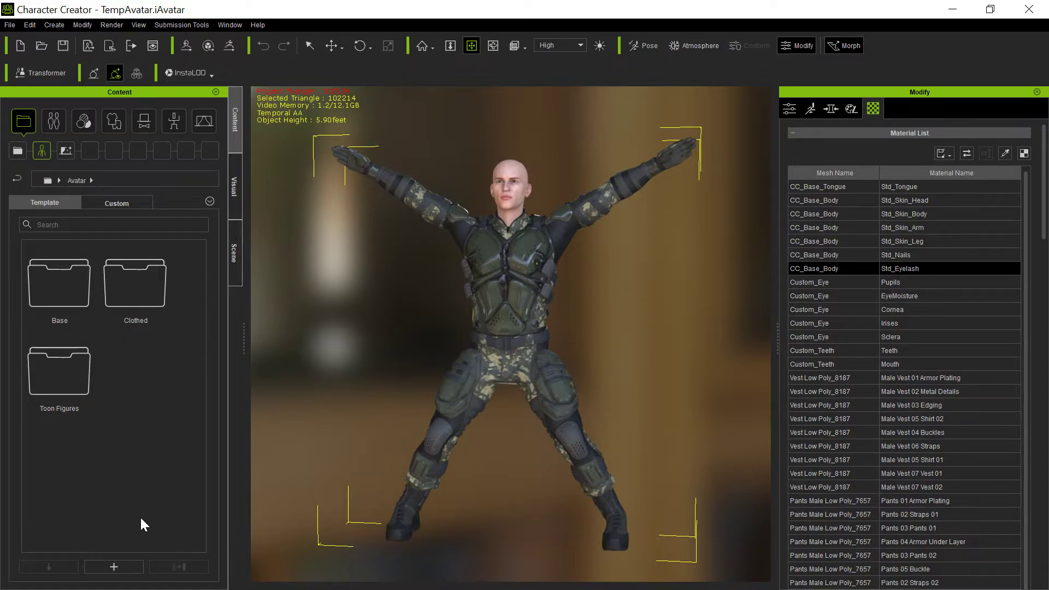
click(121, 562)
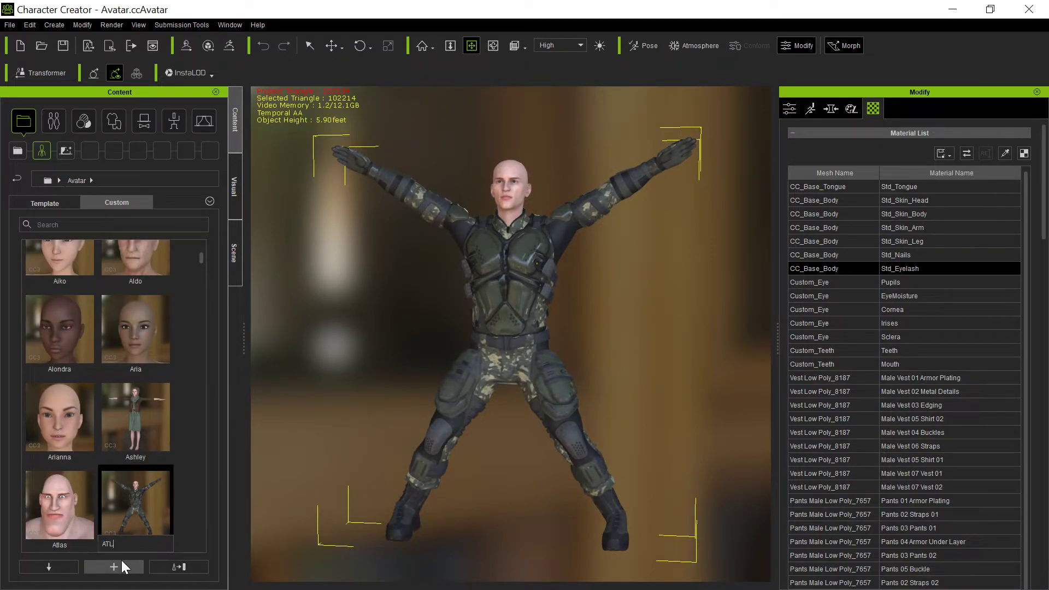
text(ATLAS Armor)
key(Return)
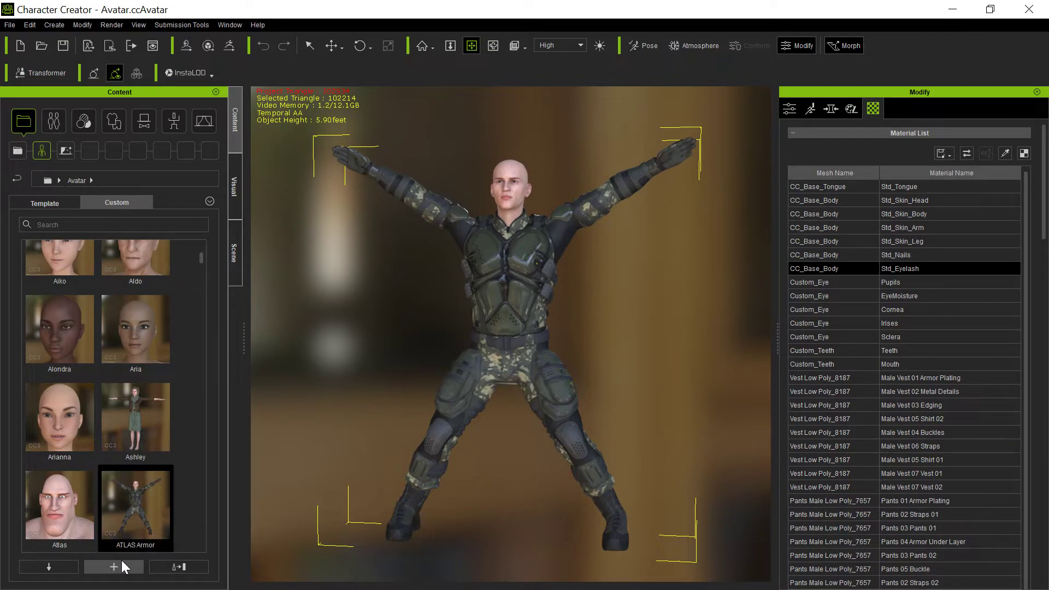
Step: Load the custom Atlas avatar in place of the current one and apply the _A Pose to it
double_click(86, 497)
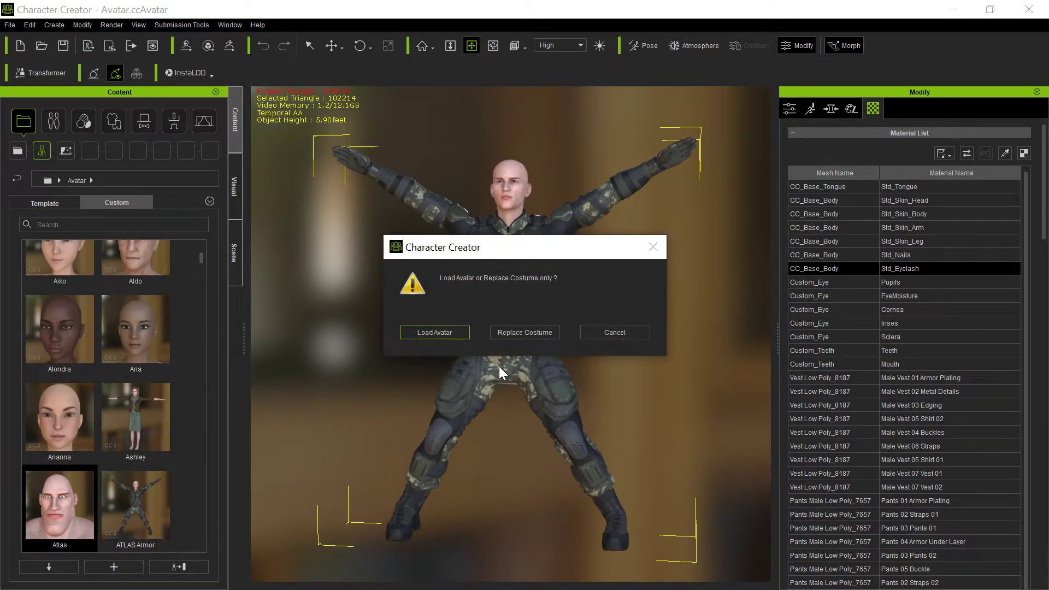
click(447, 333)
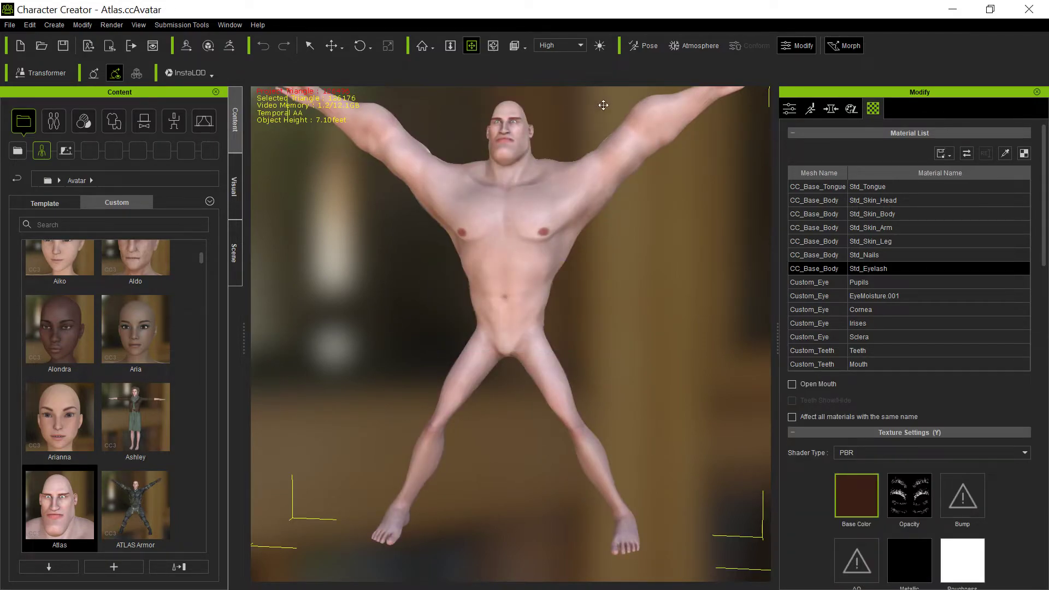
click(642, 47)
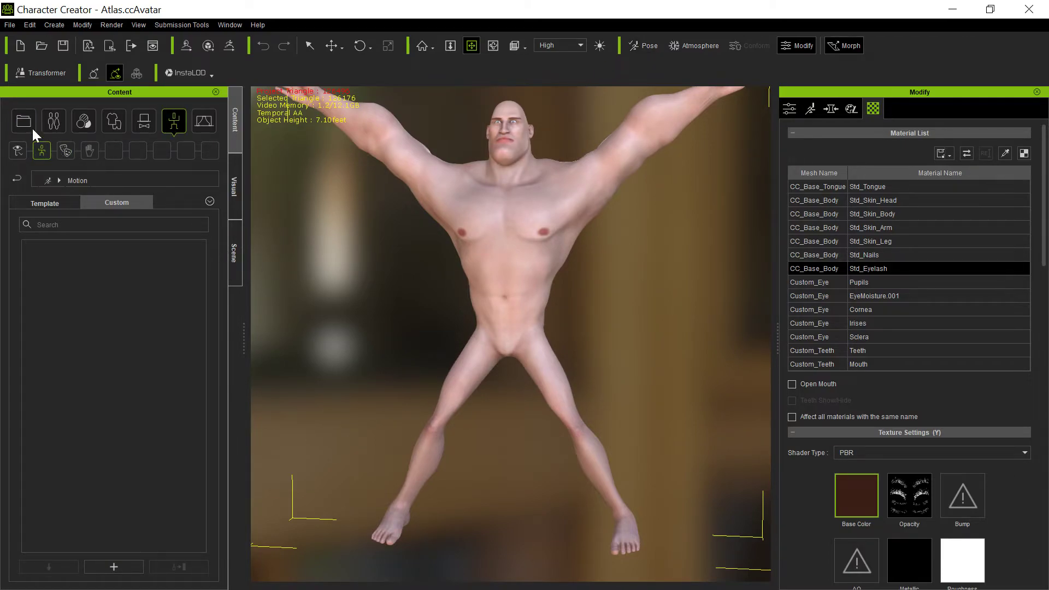
click(15, 116)
click(54, 199)
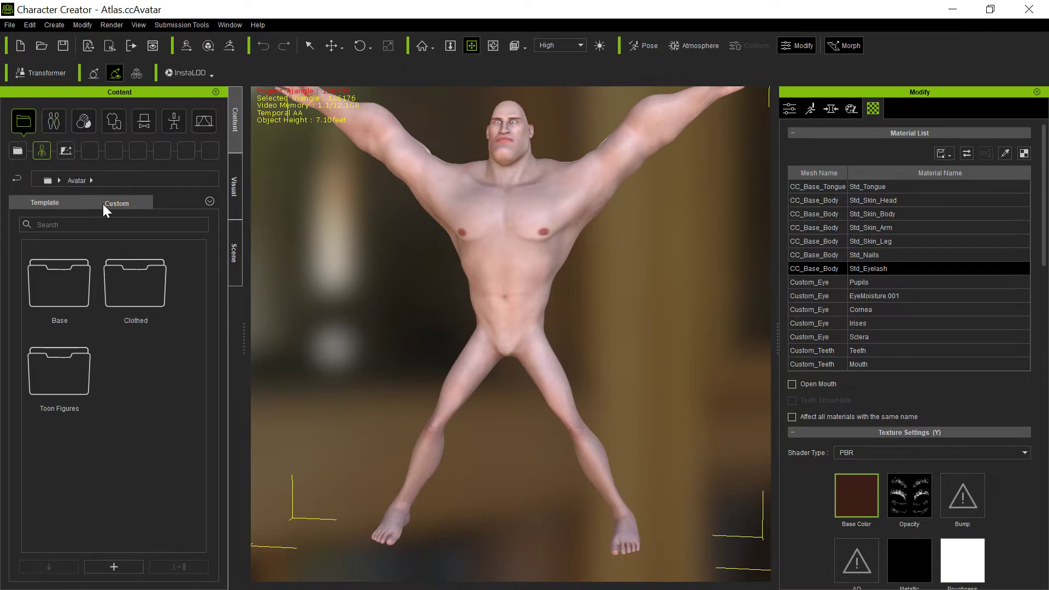
click(651, 48)
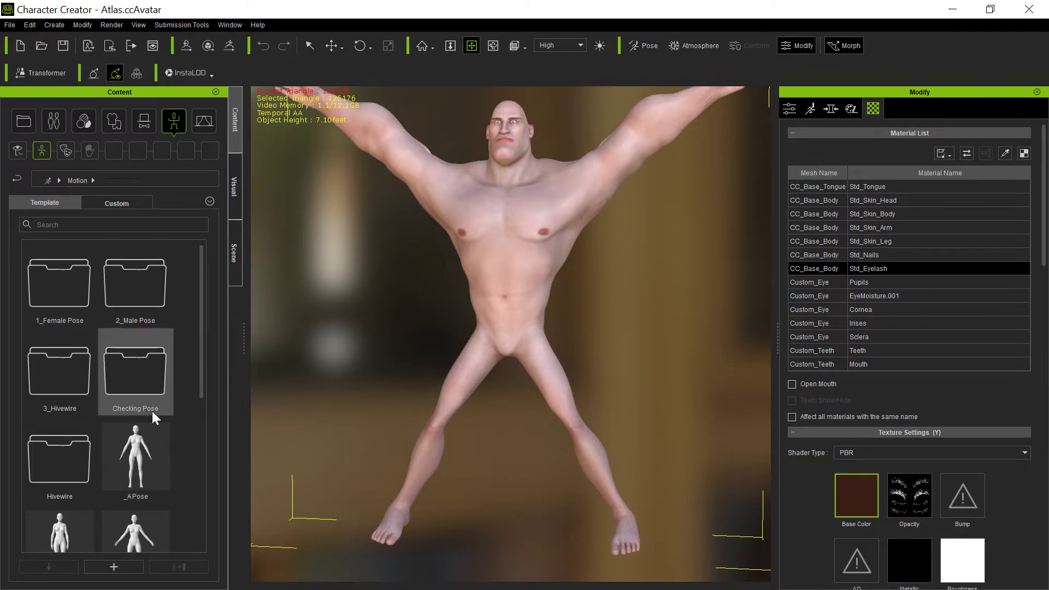
double_click(136, 456)
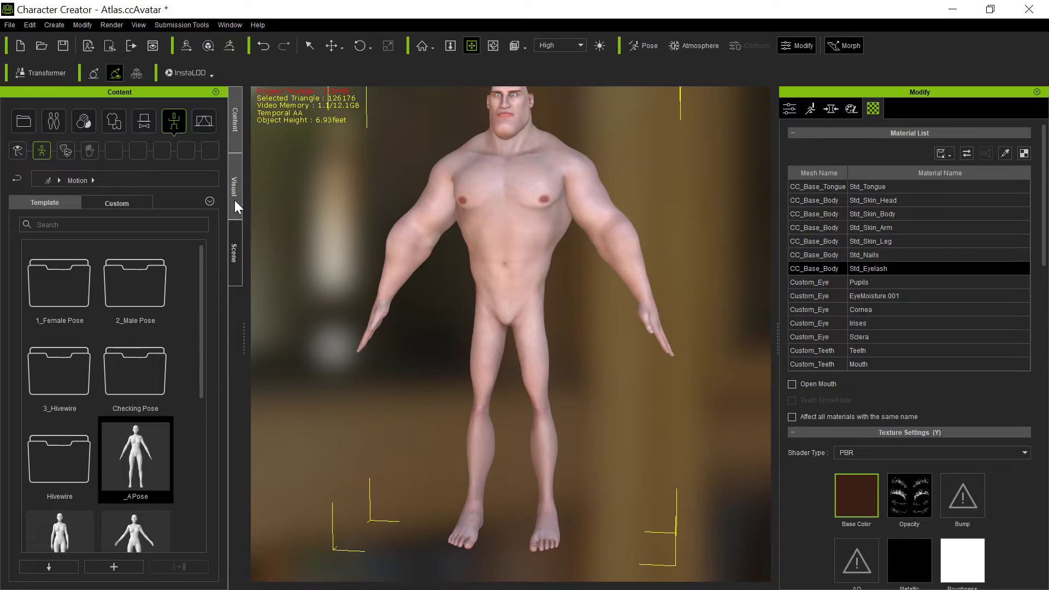
Step: Dress the Atlas avatar in the saved ATLAS Armor outfit by replacing only its costume
click(124, 120)
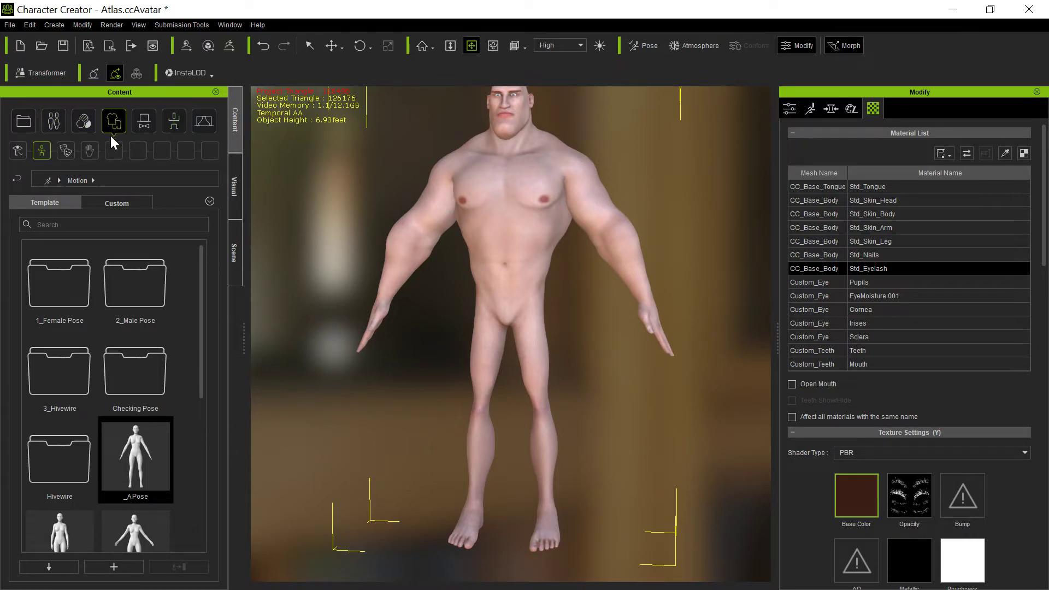
click(129, 201)
click(23, 121)
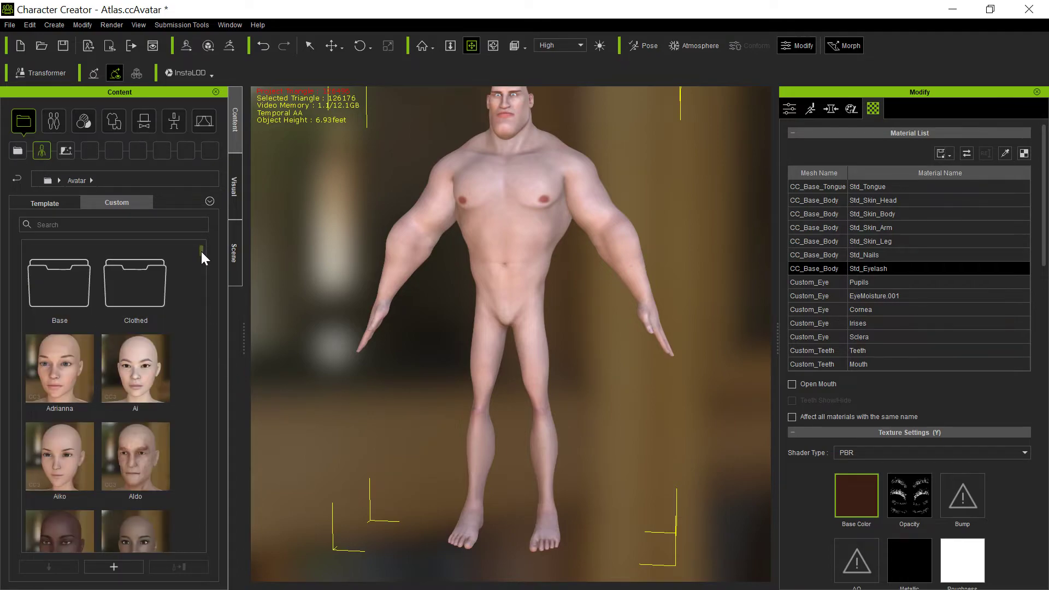
scroll(203, 408, down, 15)
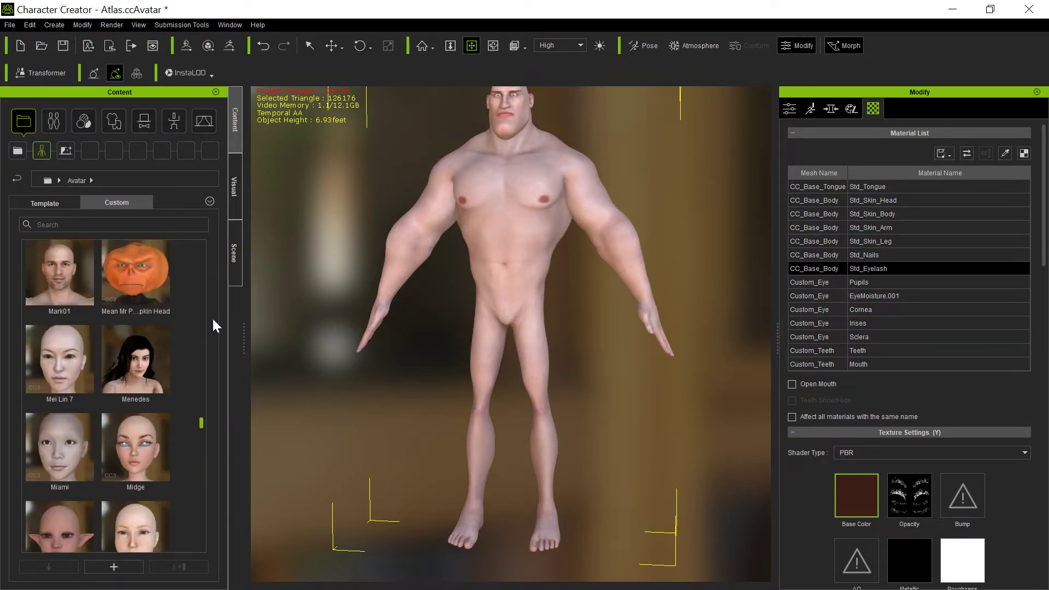
scroll(201, 246, up, 15)
scroll(206, 270, down, 5)
scroll(205, 268, up, 4)
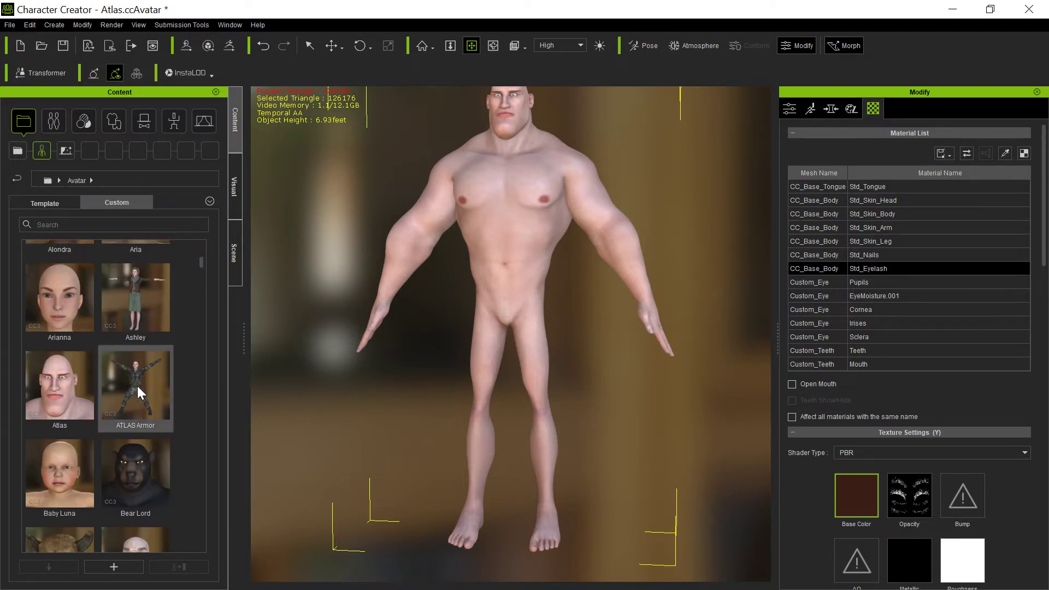
double_click(136, 385)
click(524, 335)
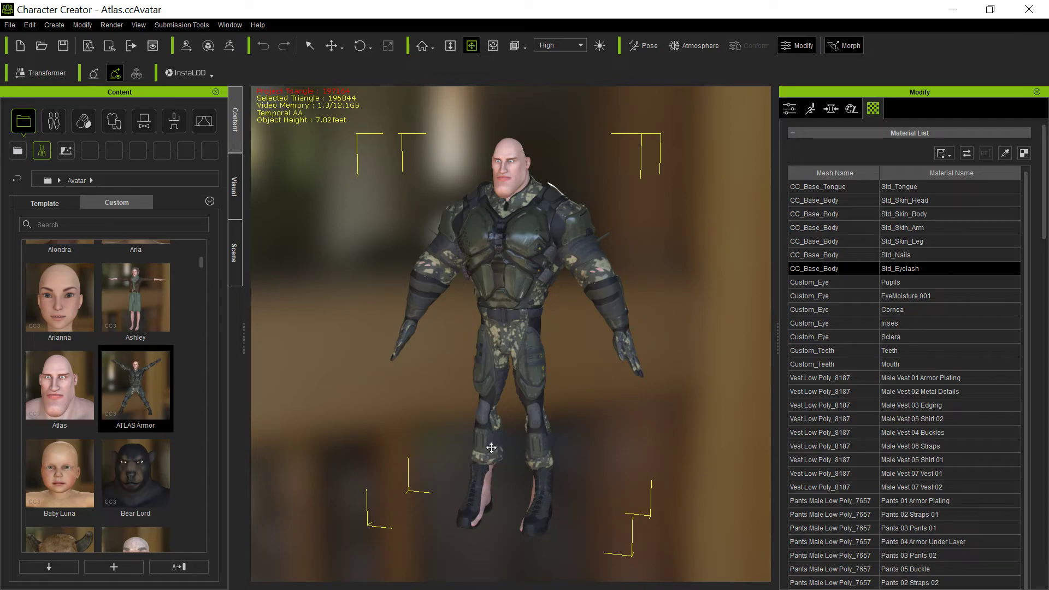
Step: Examine the armor's fit on the Atlas body from several angles, checking the arms, shoulders and boots for skin poke-through
right_drag(347, 438, 720, 434)
right_drag(463, 439, 722, 435)
right_drag(416, 421, 493, 418)
scroll(493, 418, up, 5)
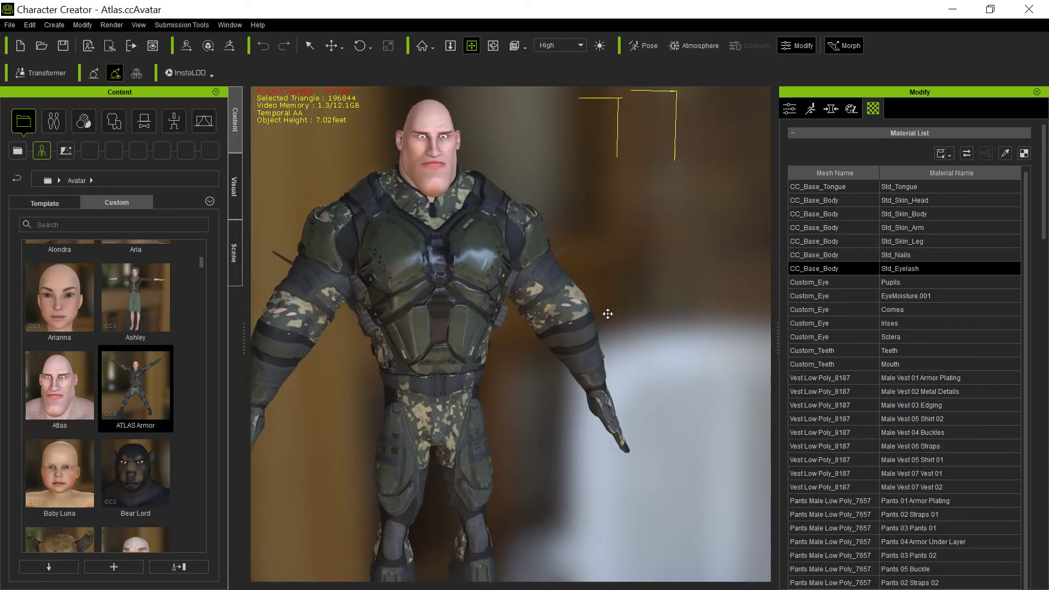
scroll(596, 314, up, 6)
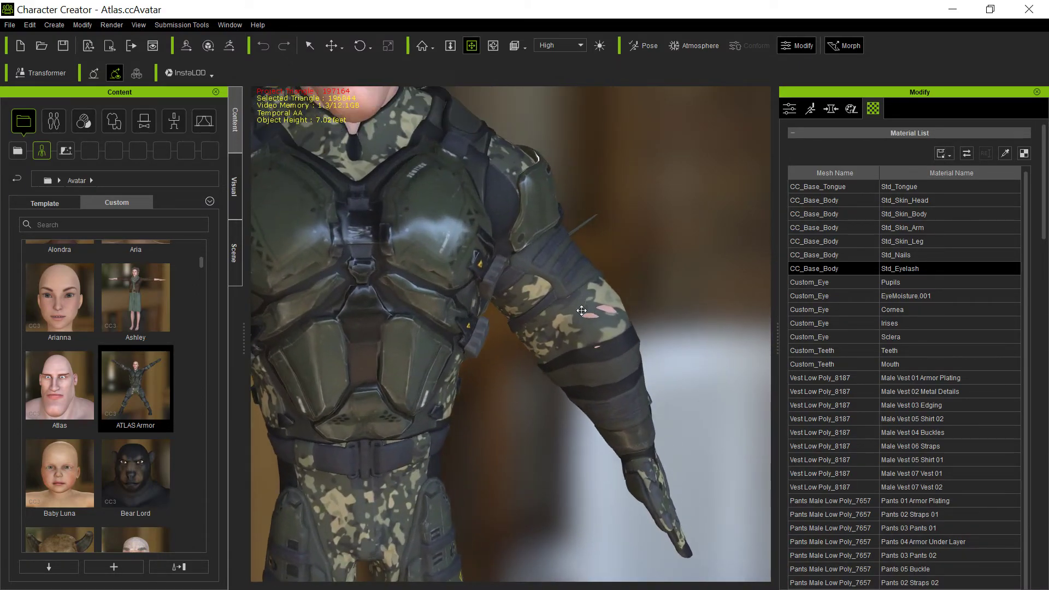
scroll(585, 306, down, 2)
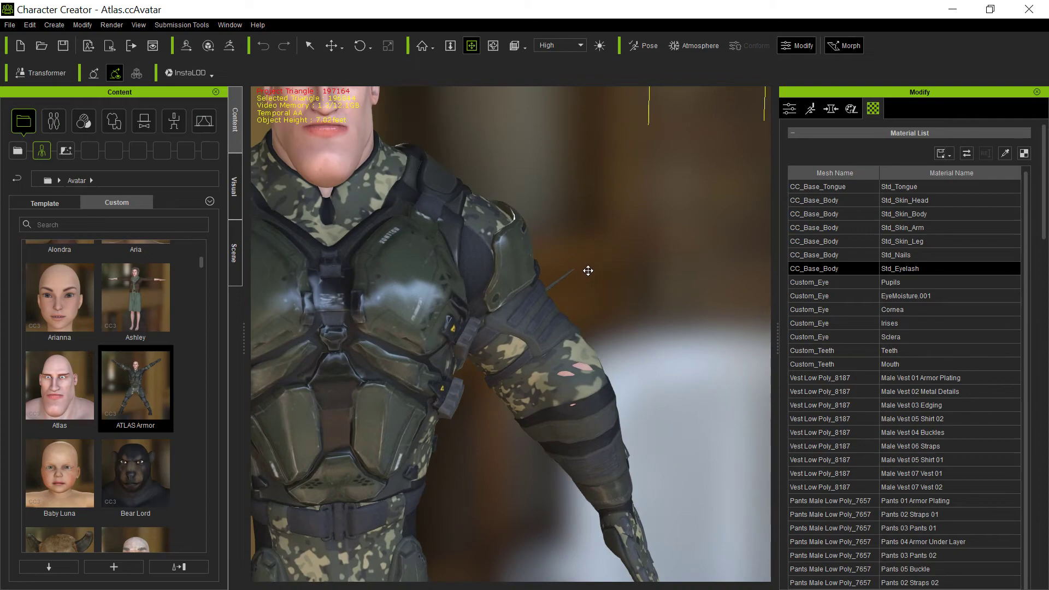
right_drag(580, 351, 639, 275)
scroll(609, 276, down, 8)
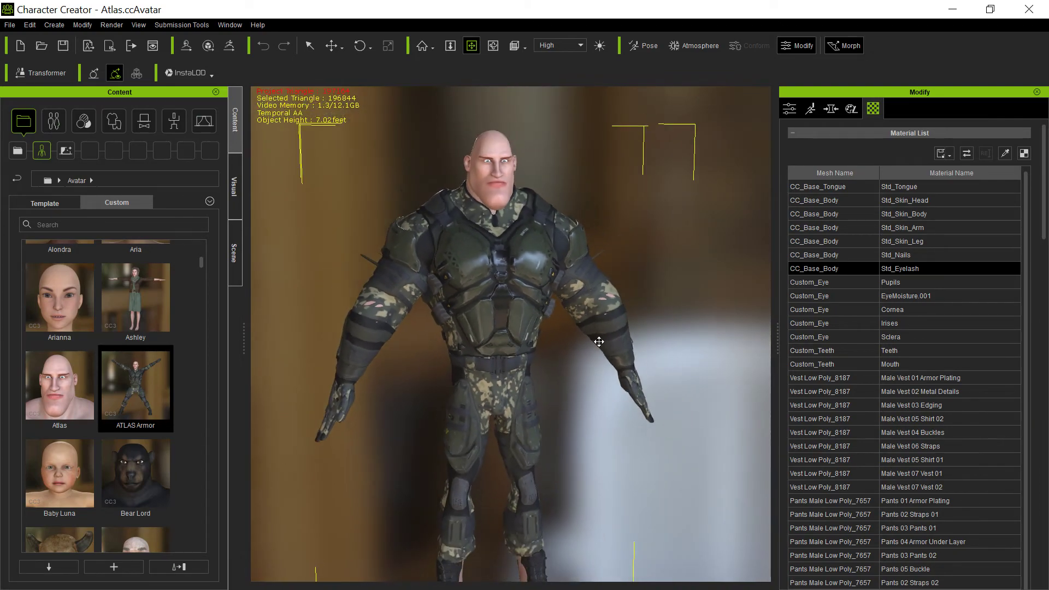
right_drag(557, 394, 440, 406)
right_drag(588, 418, 744, 430)
right_drag(398, 430, 466, 414)
middle_drag(466, 413, 459, 412)
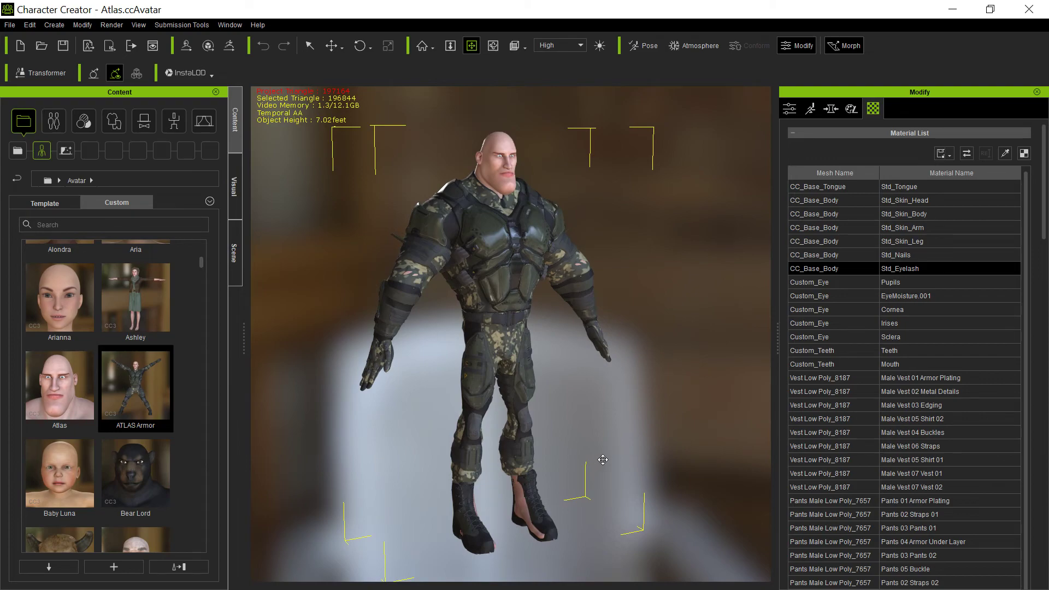